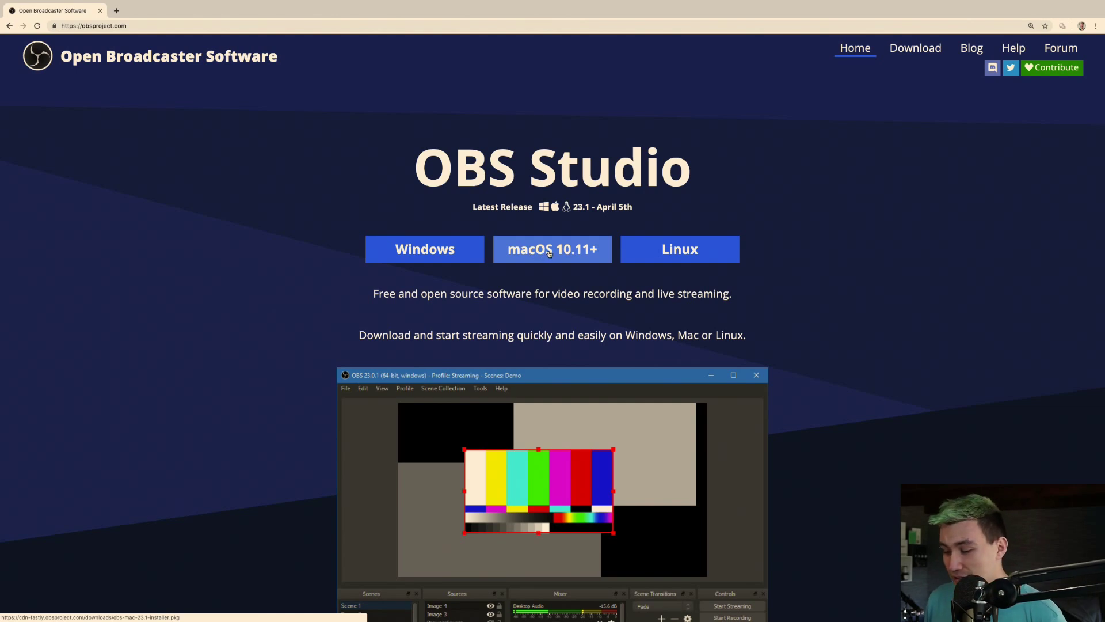
- Download the macOS 10.11+ version of OBS Studio and try to open the downloaded installer package
left_click(550, 255)
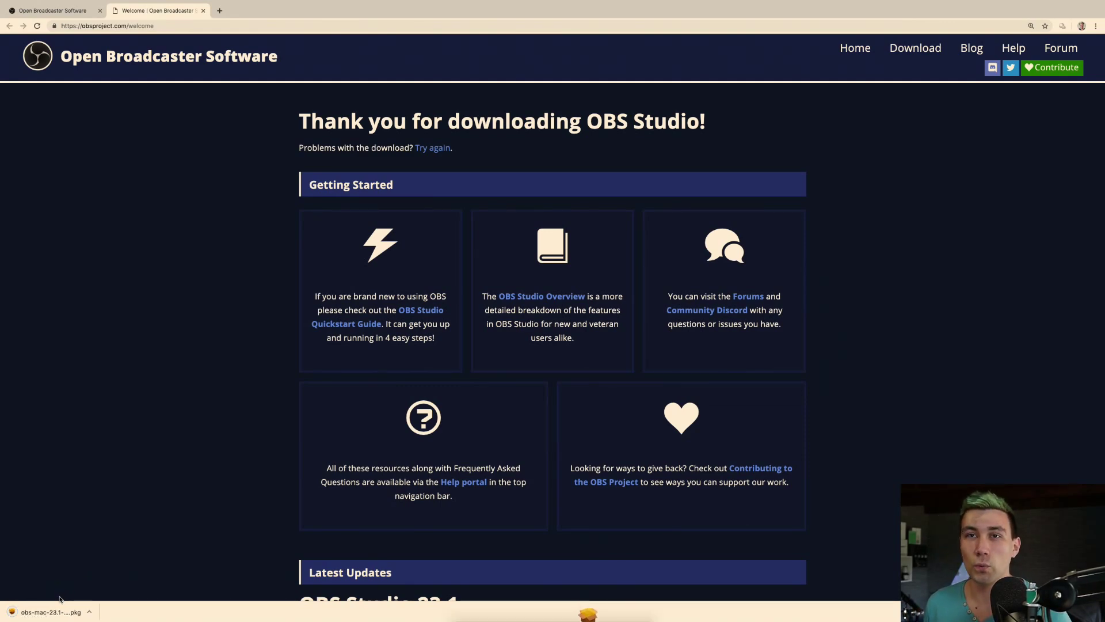
left_click(17, 614)
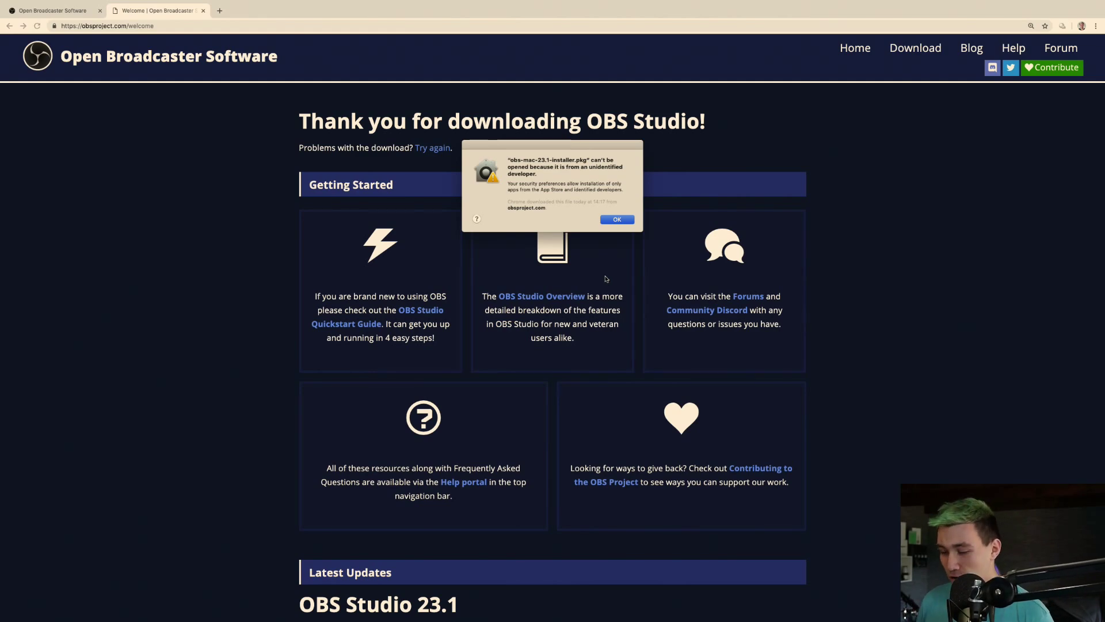
- Open the general Security & Privacy settings in System Preferences
key("super+space")
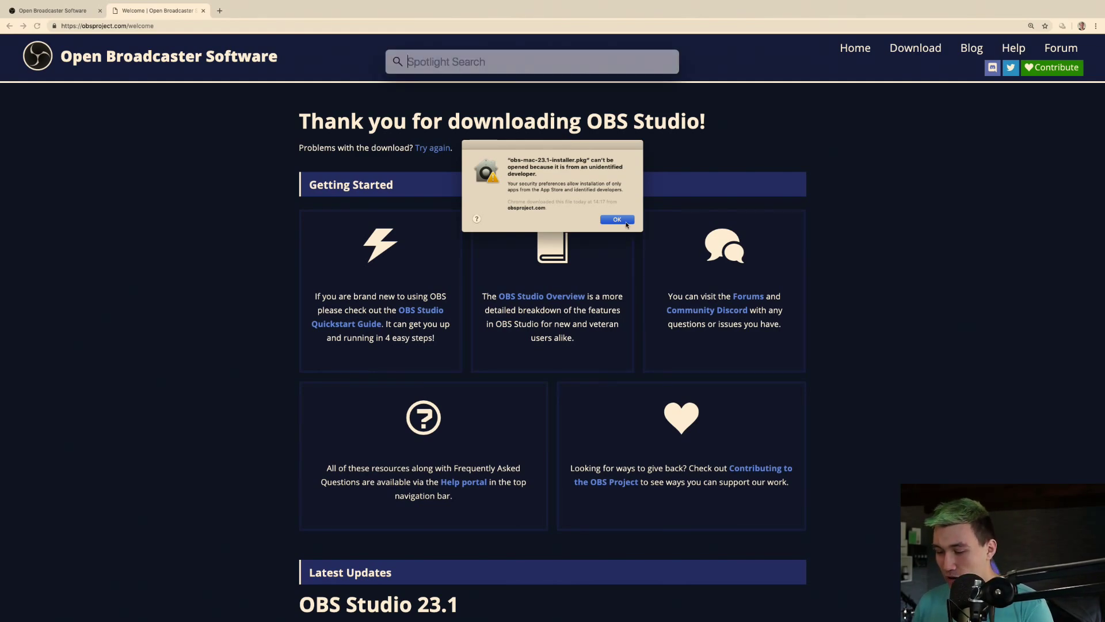
type("system Preferences")
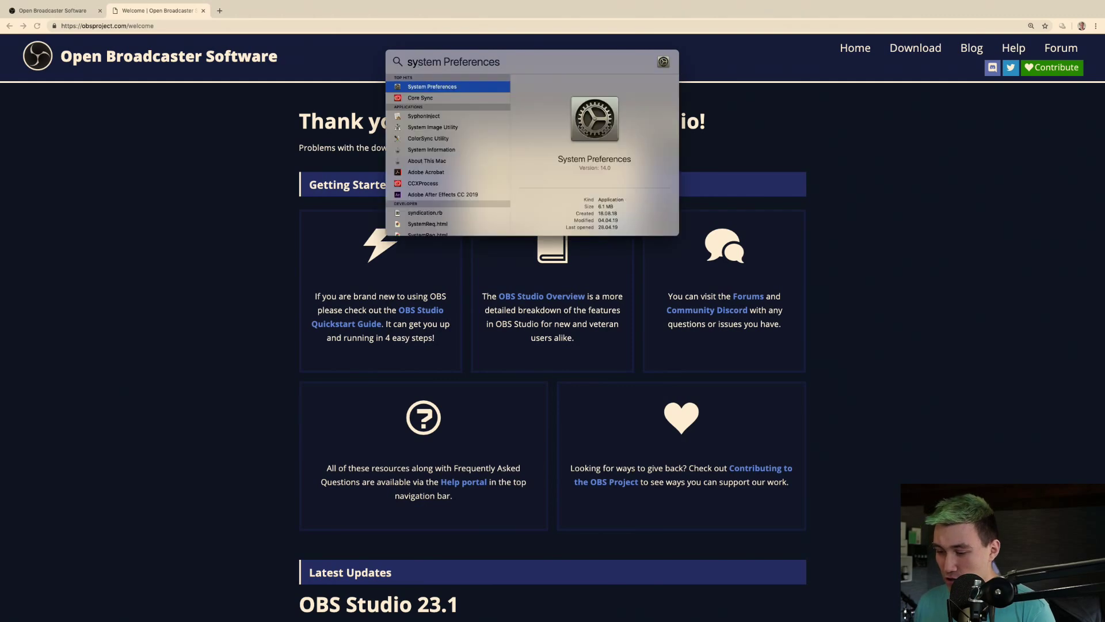
key("Return")
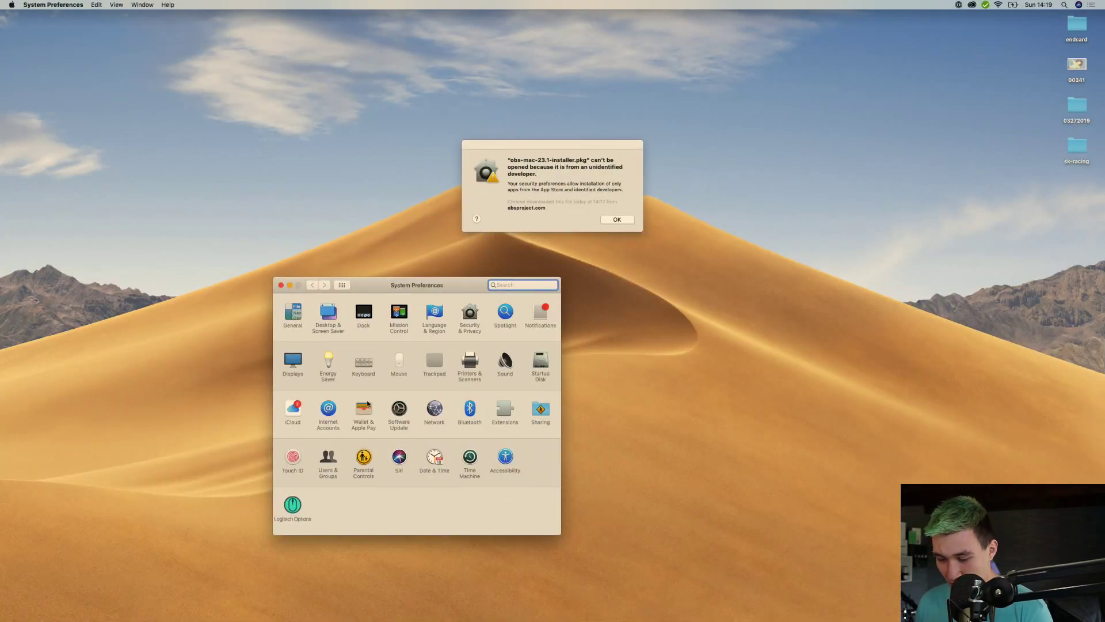
left_click(475, 306)
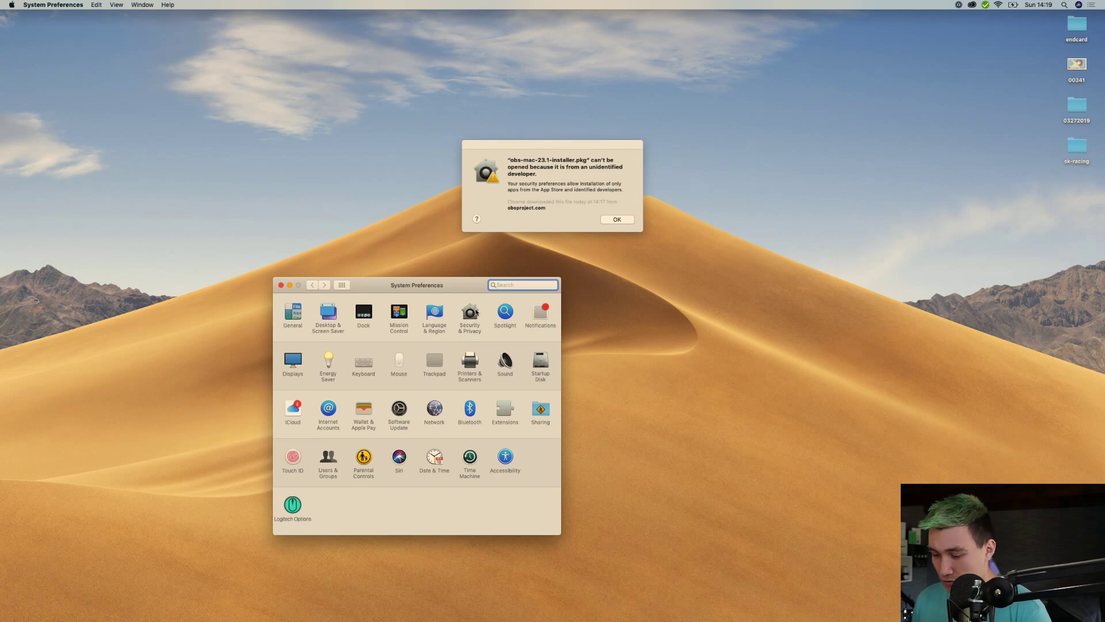
scroll(329, 432, "up", 3)
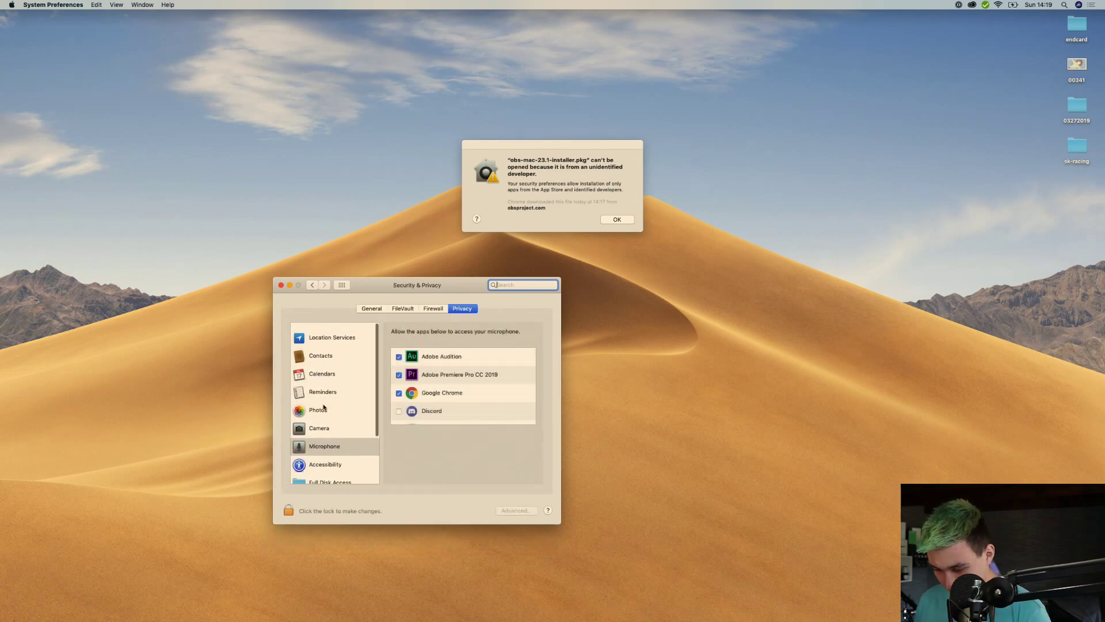
left_click(370, 309)
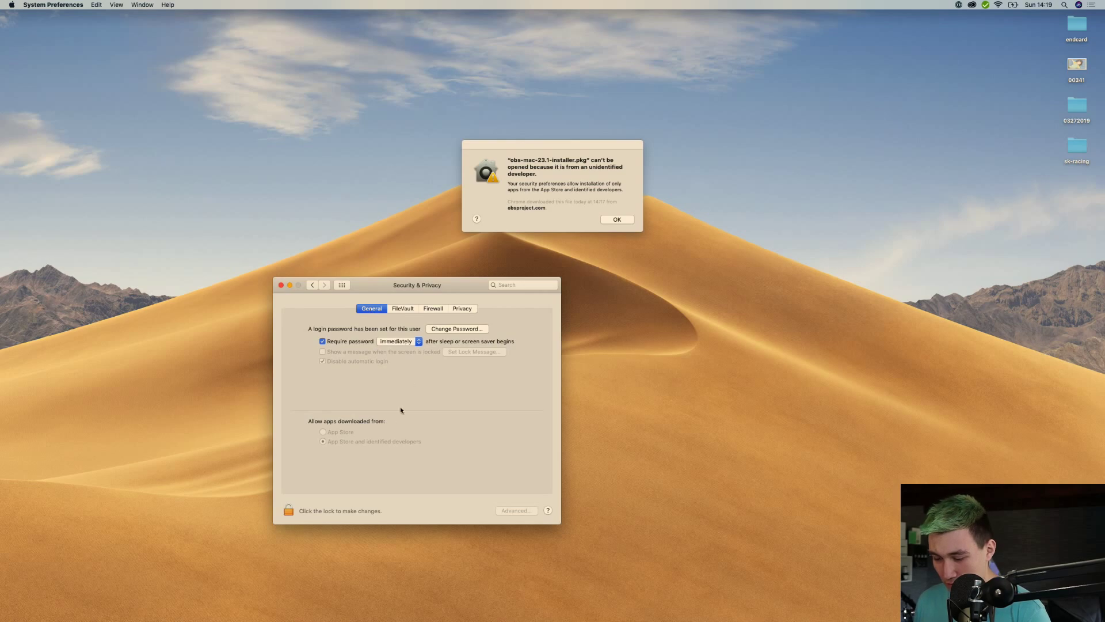
- Dismiss the unidentified-developer warning, allow obs-mac-23.1-installer.pkg to open anyway, and close System Preferences
left_click(618, 220)
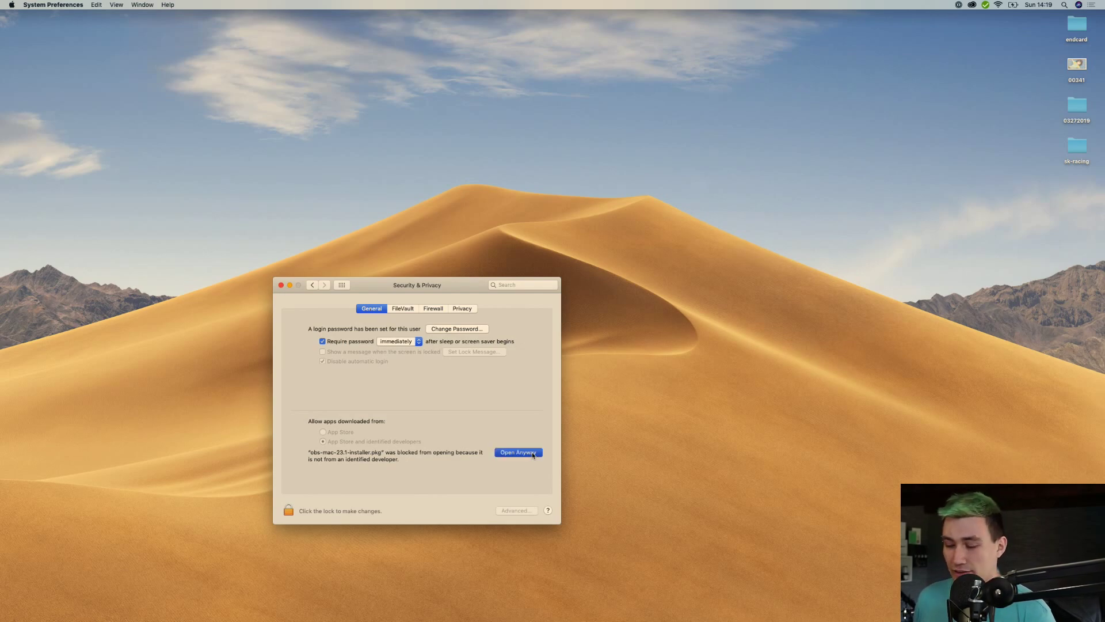
left_click(516, 453)
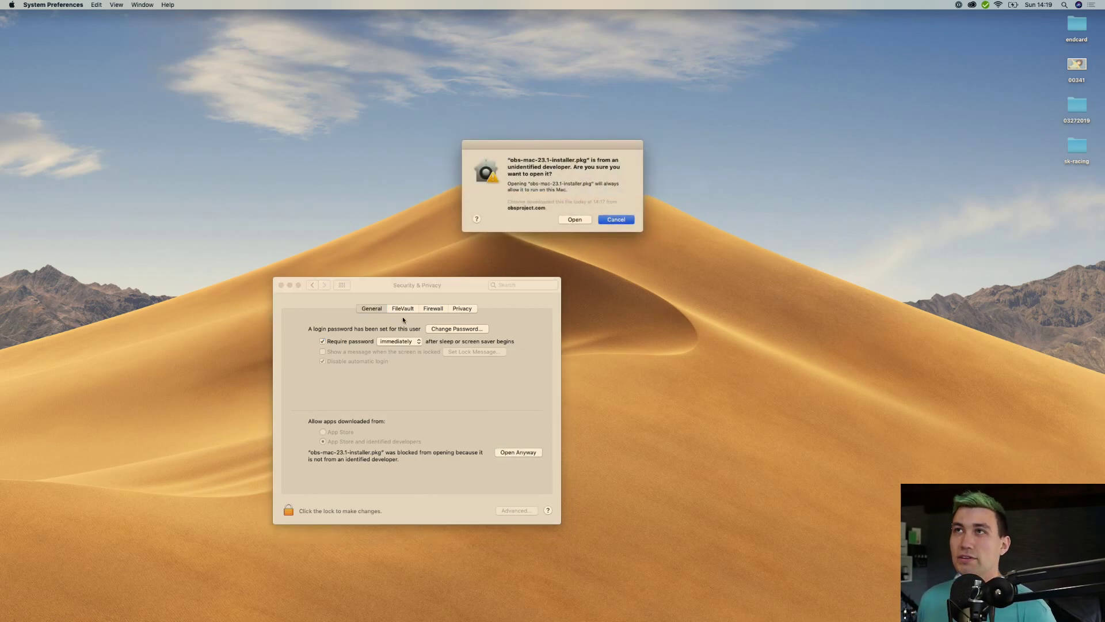
left_click(577, 221)
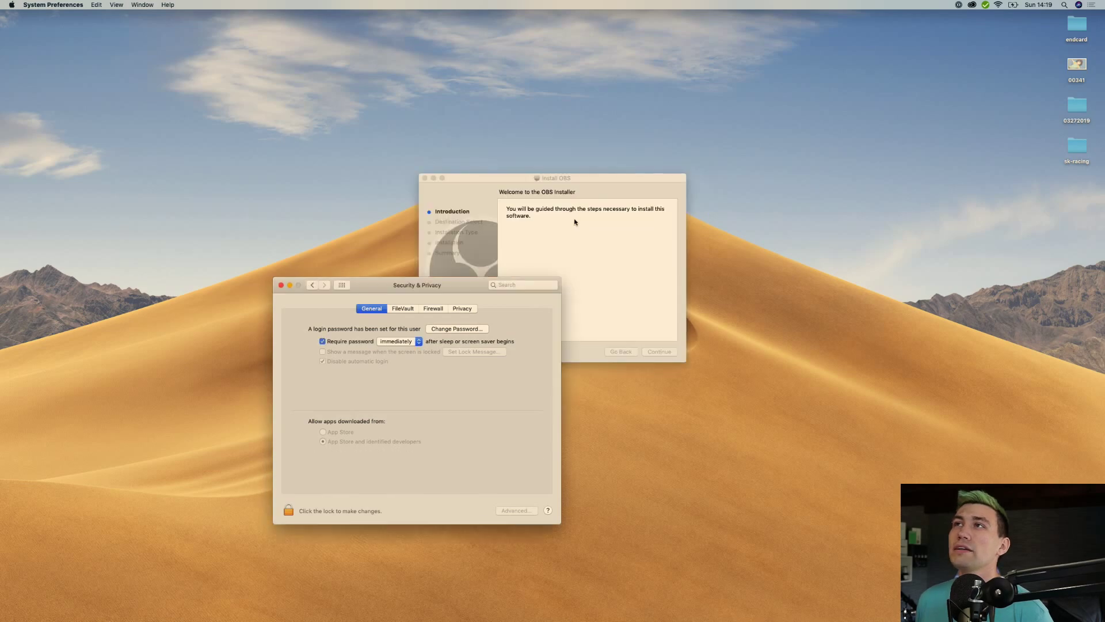
left_click(281, 285)
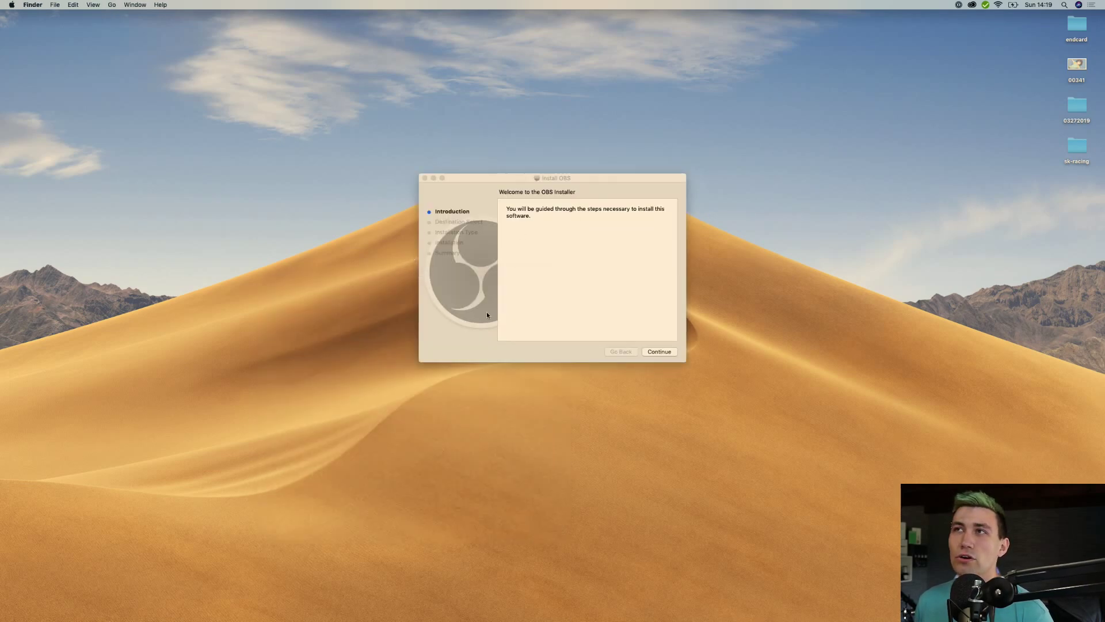
- Run the standard OBS installation on Macintosh HD and move the installer to the Trash when finished
left_click(670, 352)
left_click(665, 352)
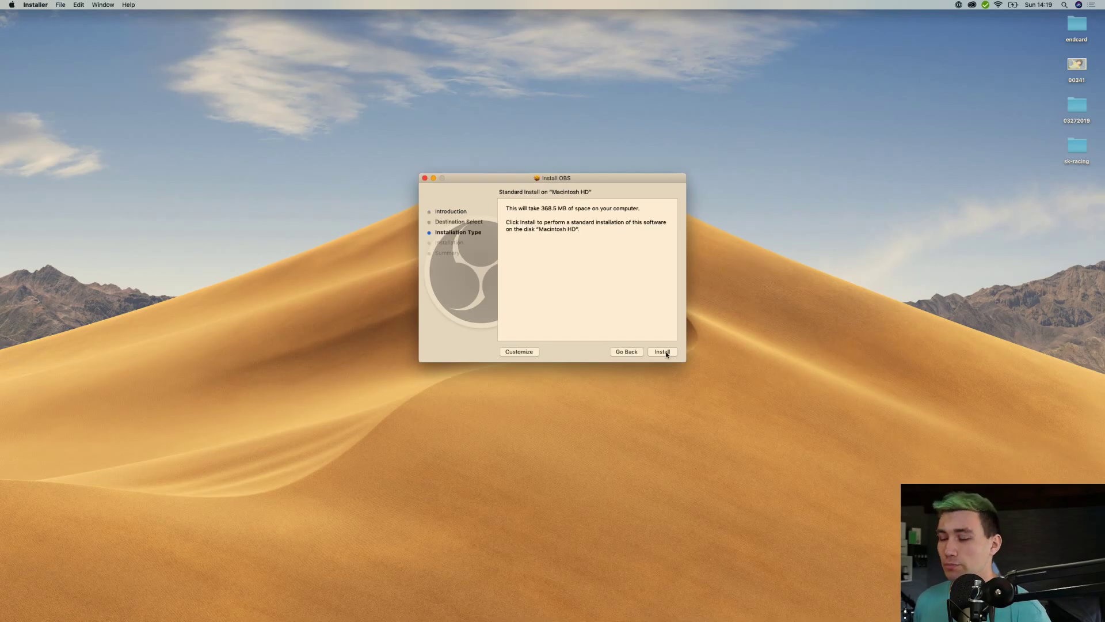
left_click(665, 352)
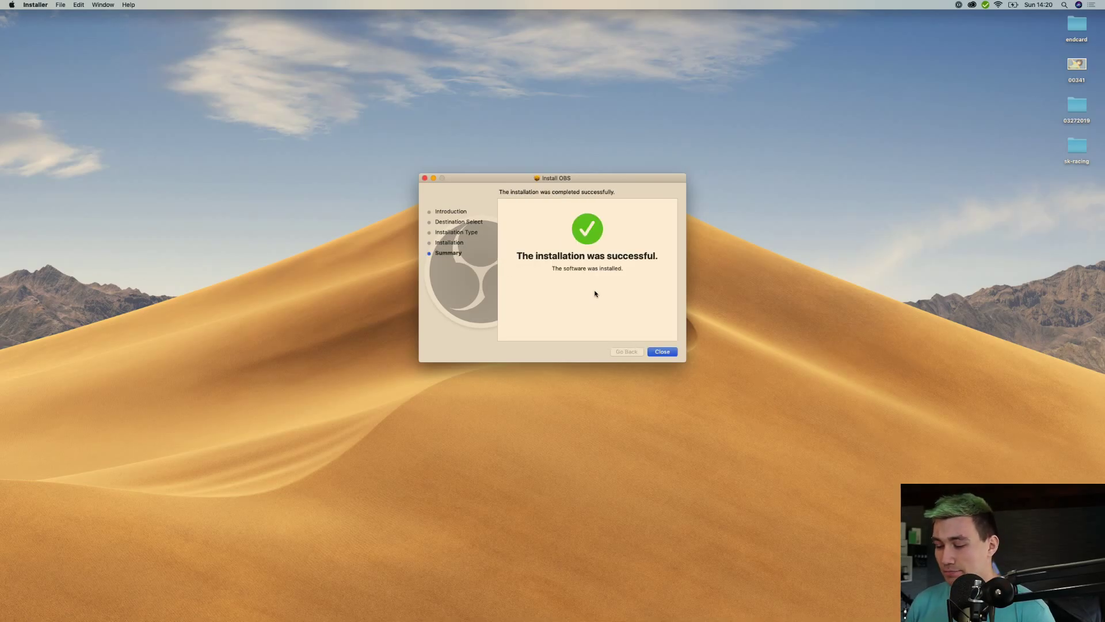
left_click(660, 351)
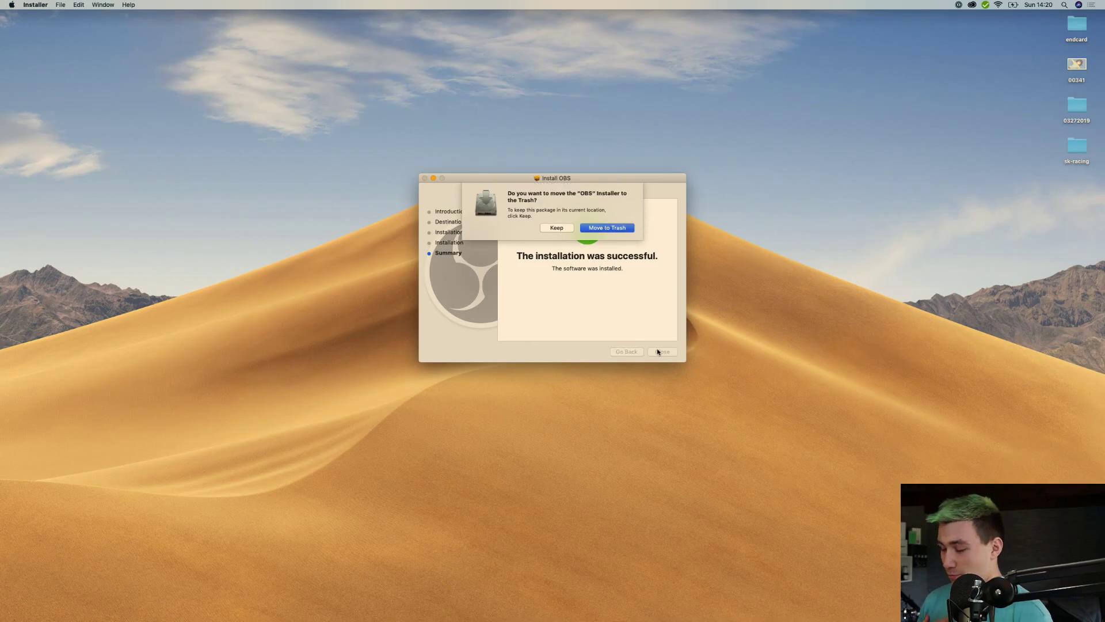
left_click(615, 228)
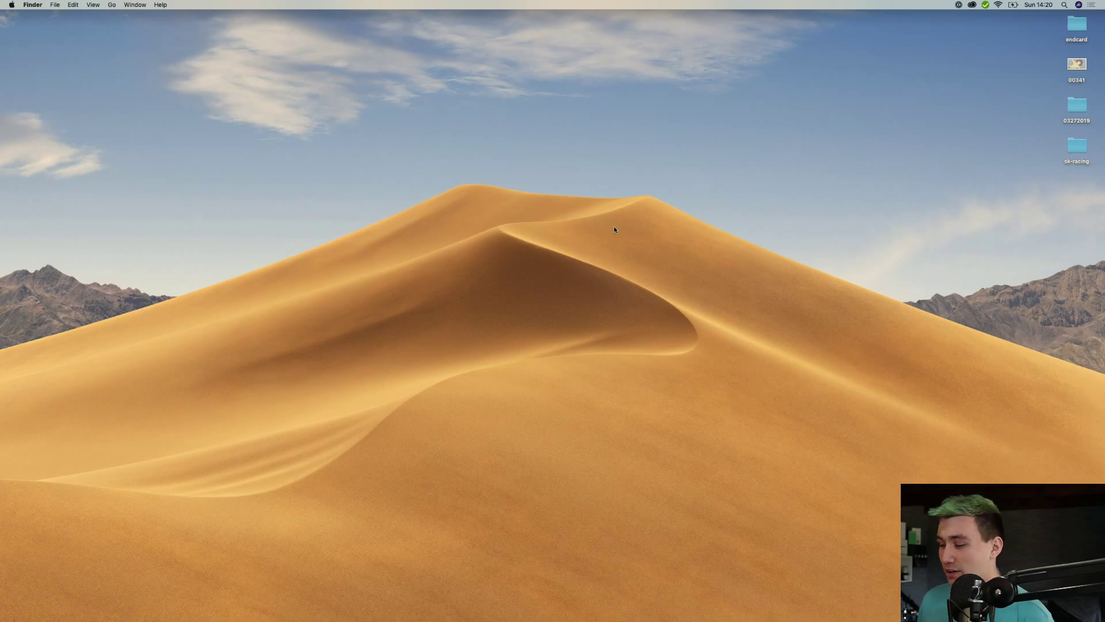
- Search for obs with Spotlight and launch OBS
key("super+space")
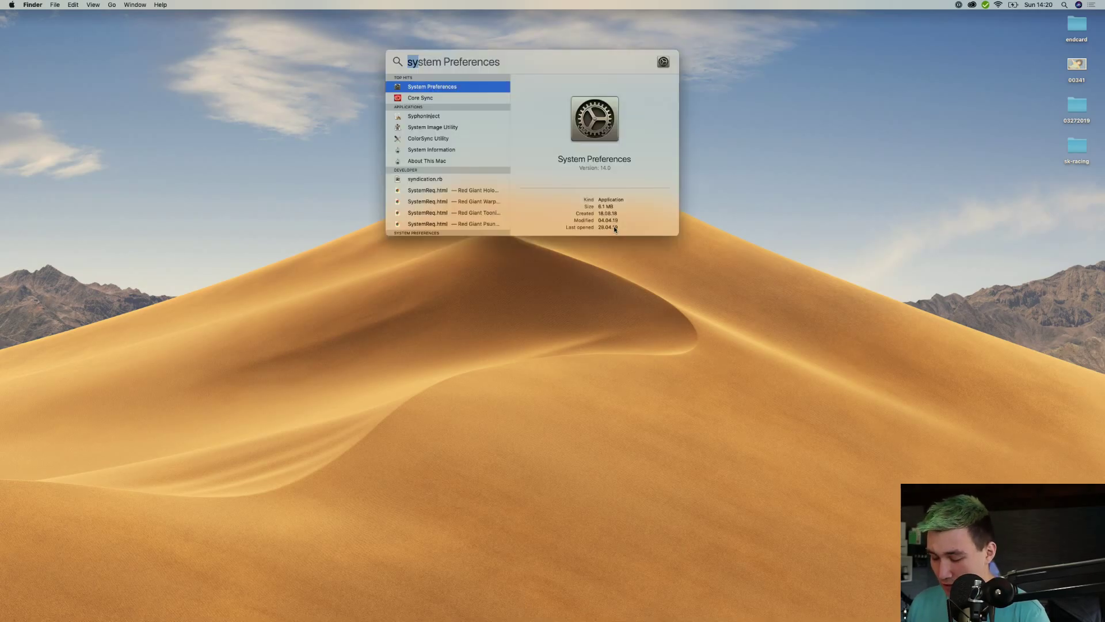
type("obs")
key("Return")
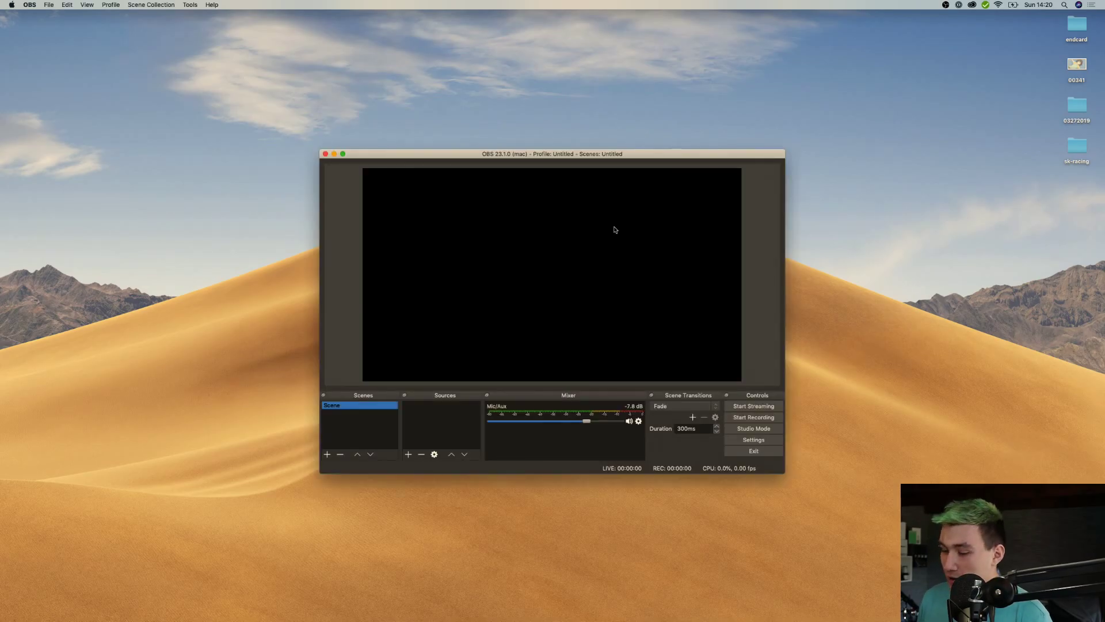
left_click(342, 153)
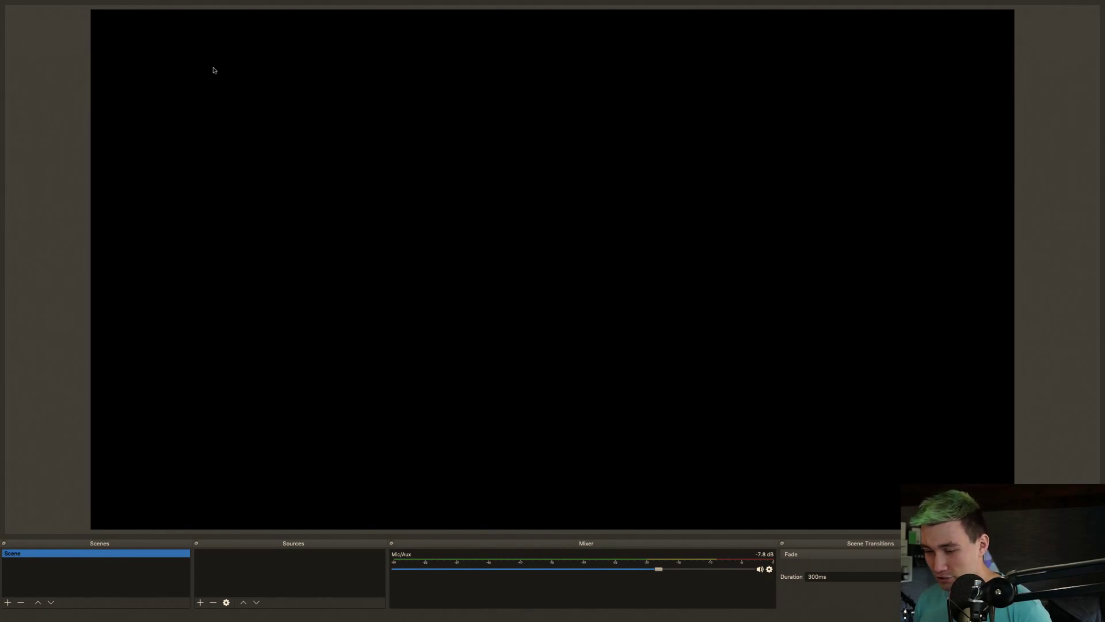
mouse_move(75, 3)
left_click(24, 15)
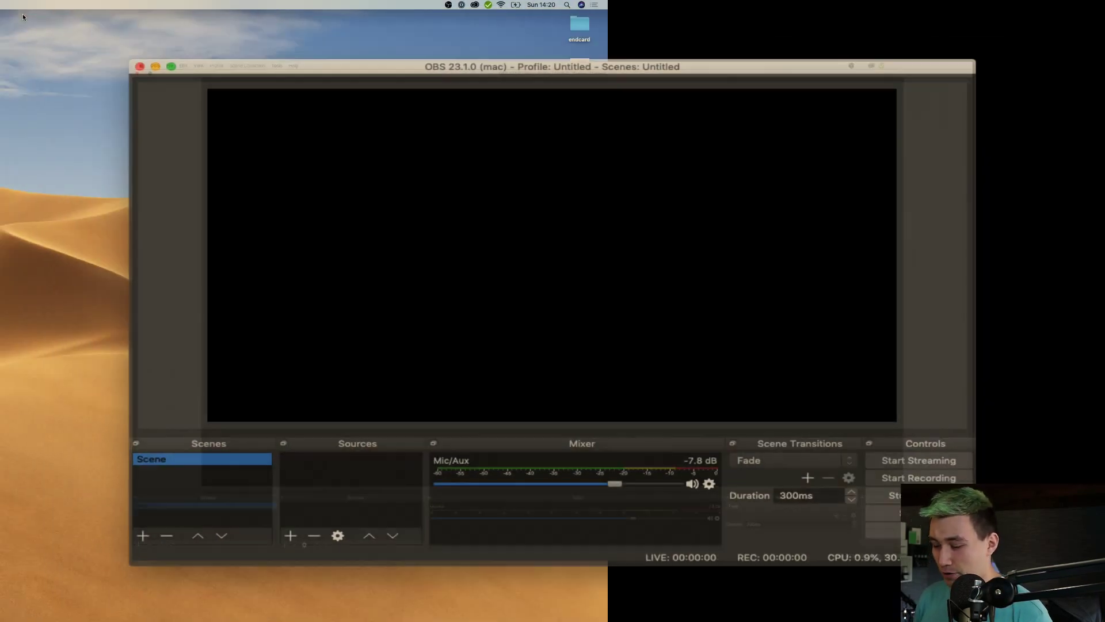
- Move the OBS window to the desktop's upper-left corner and enlarge it to the full screen height, leaving the desktop icons uncovered
left_click_drag(592, 148, 258, 6)
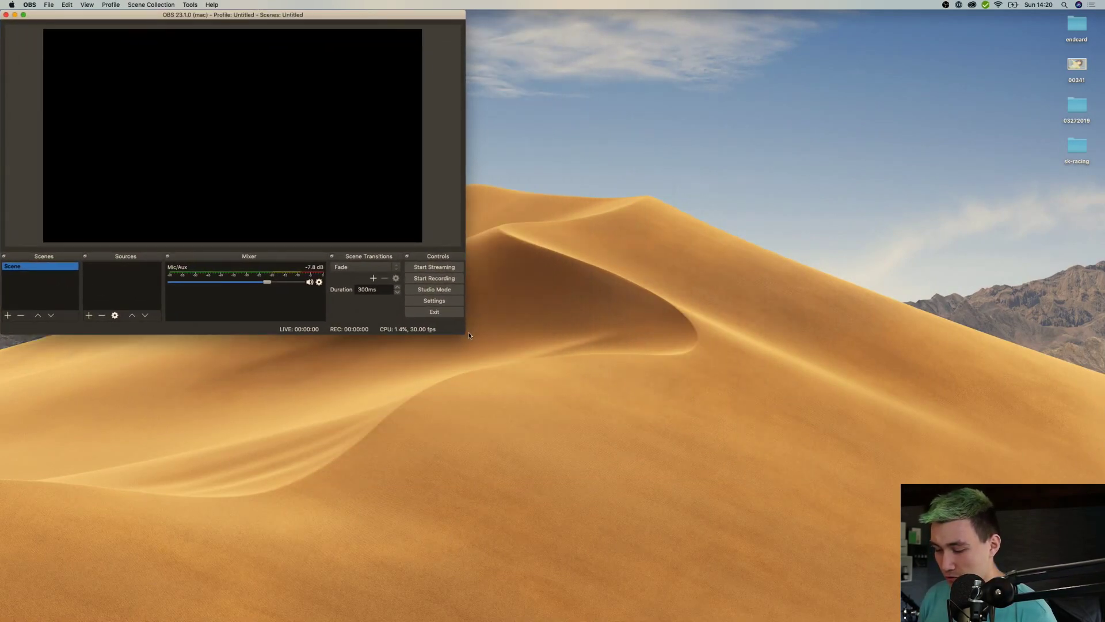
left_click_drag(469, 335, 899, 620)
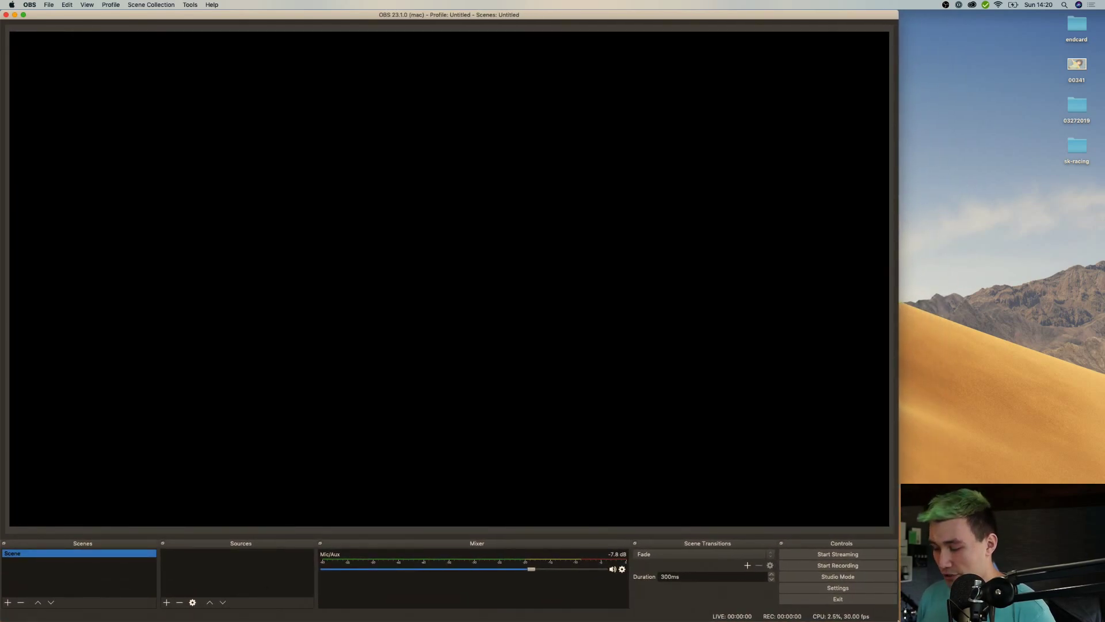
- Open the OBS settings and check the base canvas and output resolutions in the video settings
left_click(839, 588)
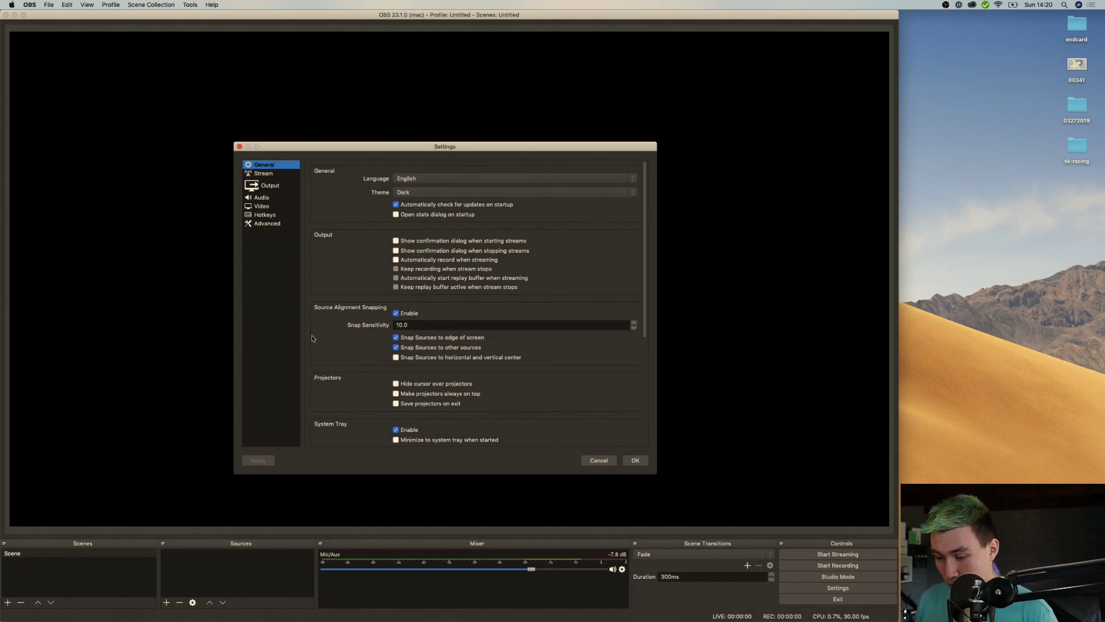
left_click(262, 207)
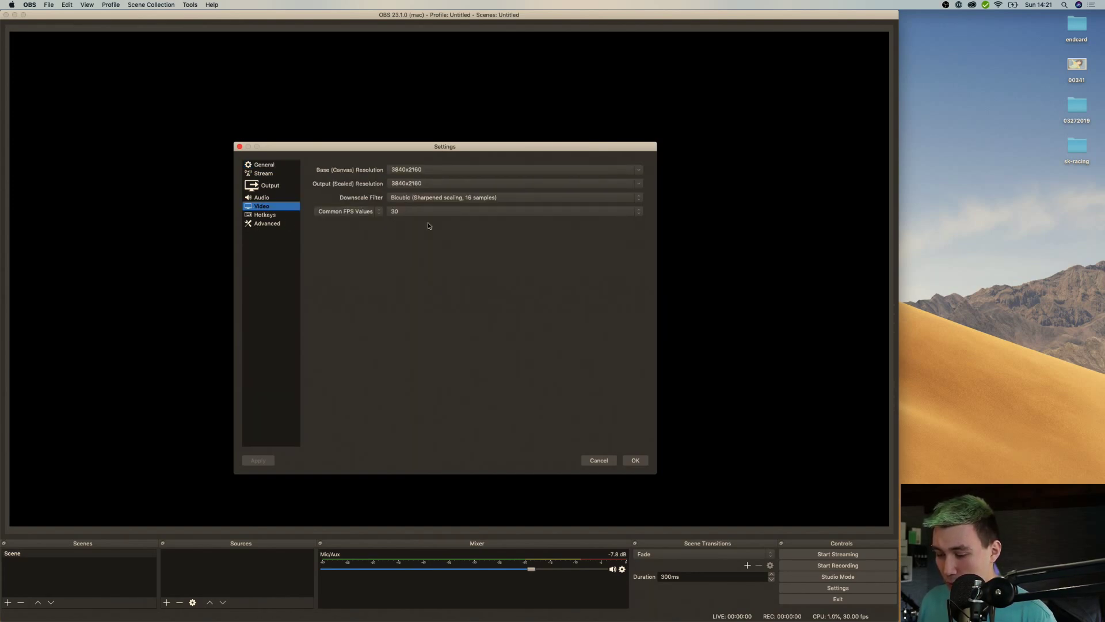
left_click(426, 169)
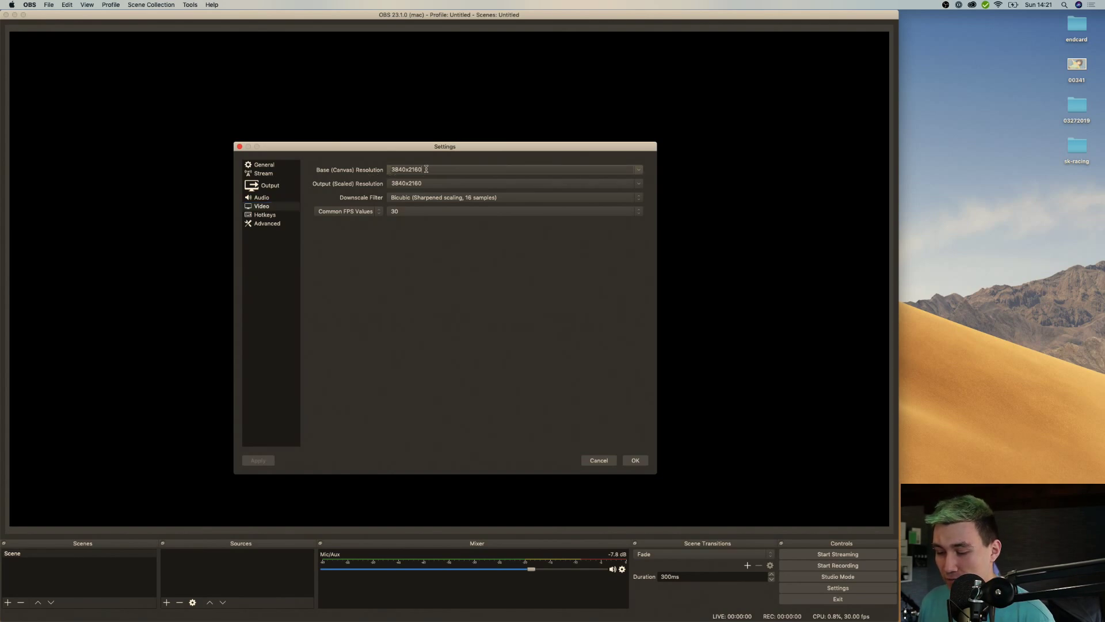
- Choose mp4 as the recording format in the recording output settings and accept the settings
left_click(270, 186)
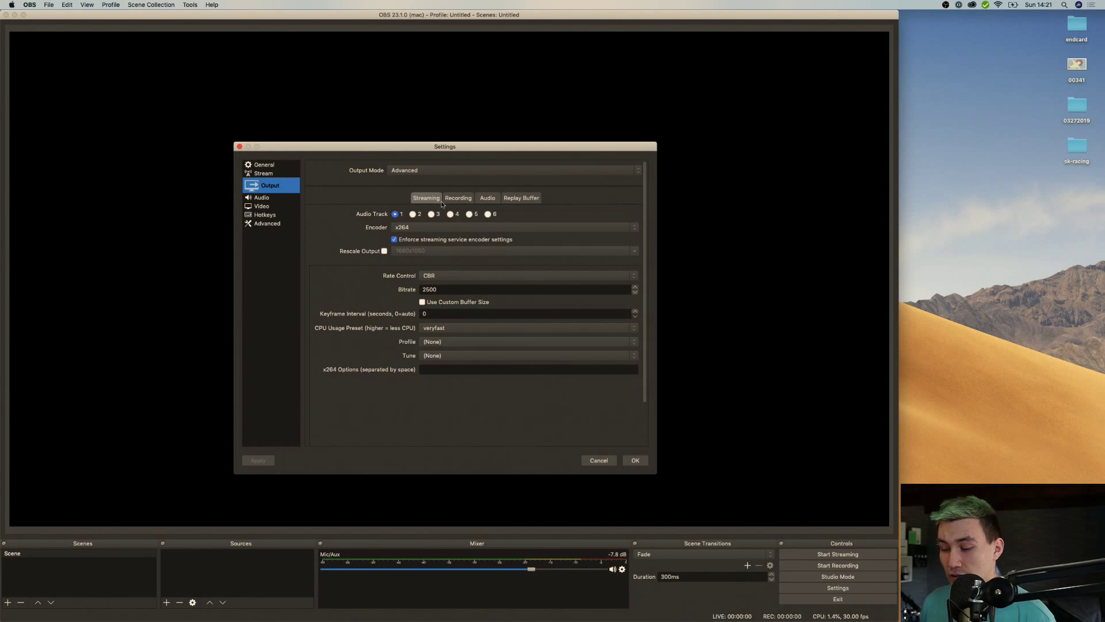
left_click(458, 202)
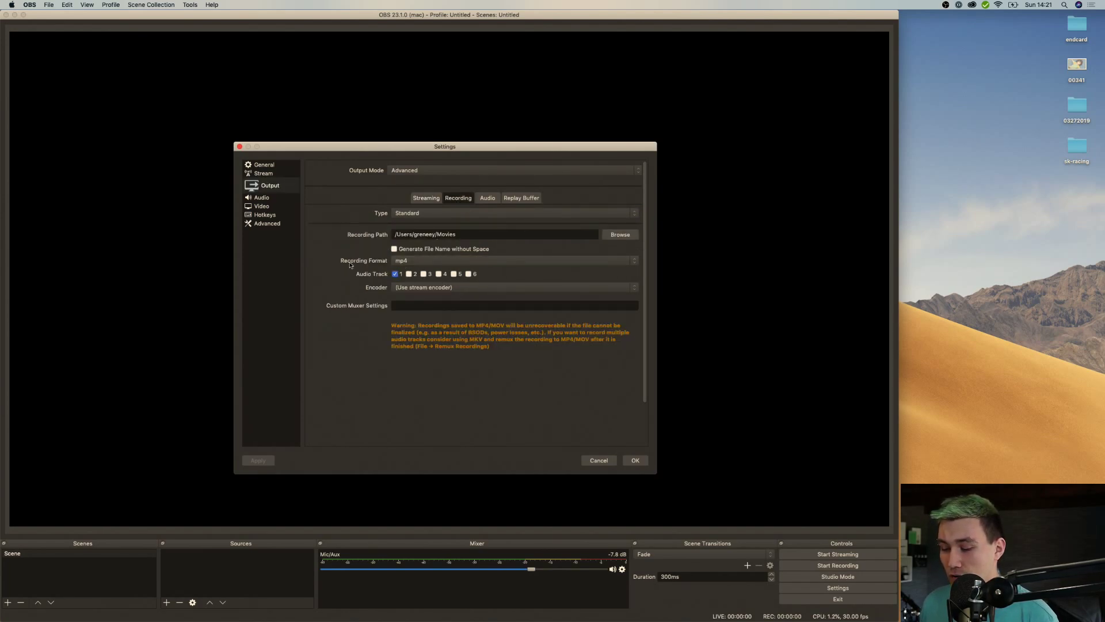
left_click(410, 260)
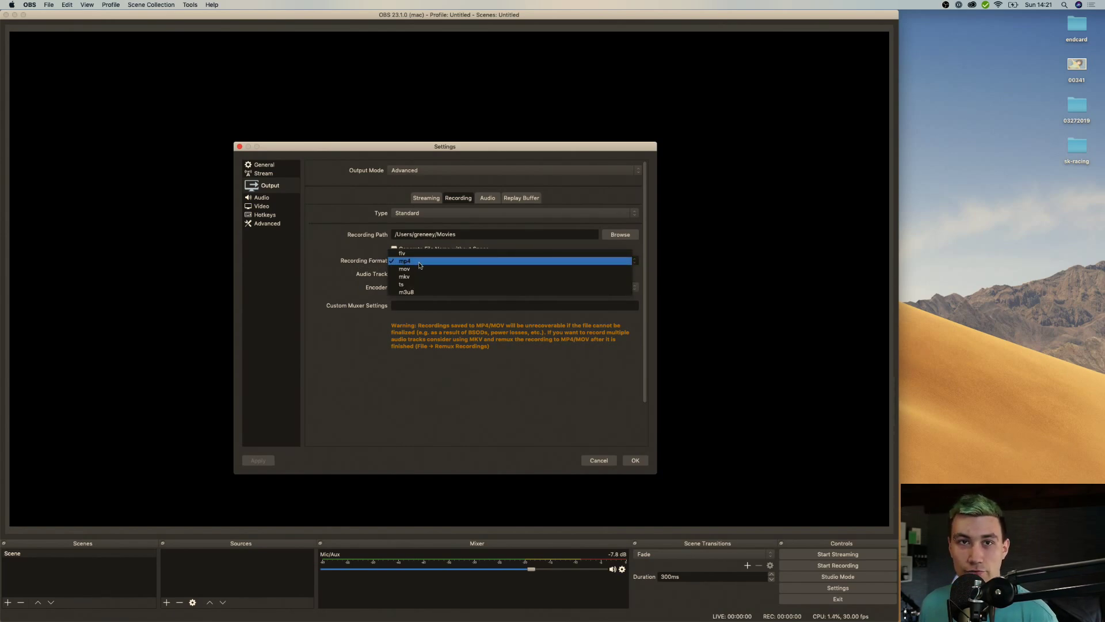
left_click(420, 262)
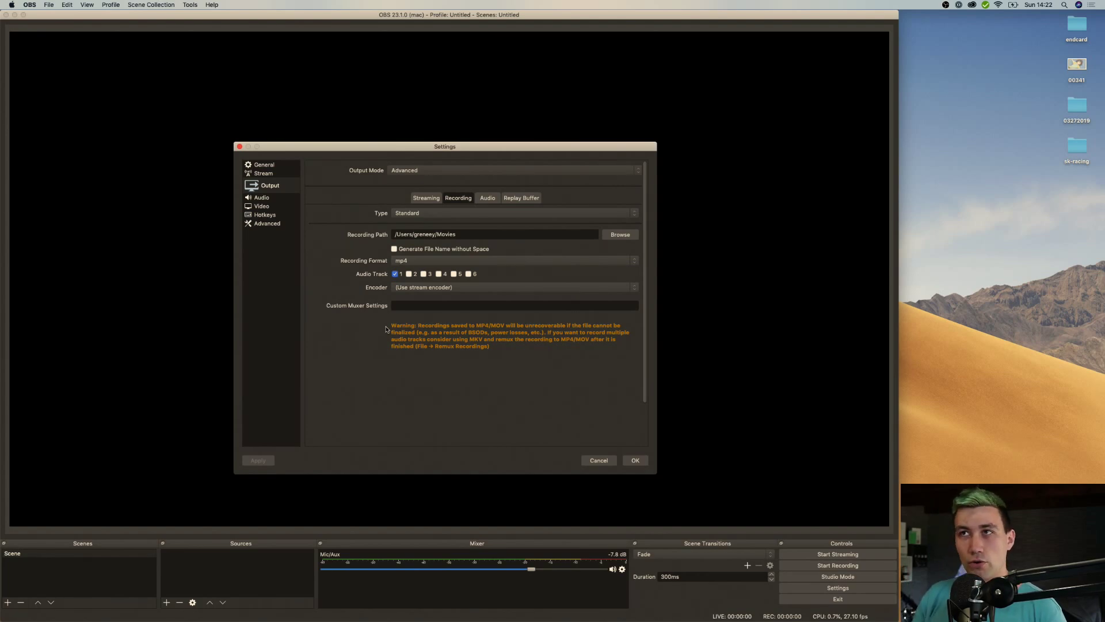
left_click(403, 261)
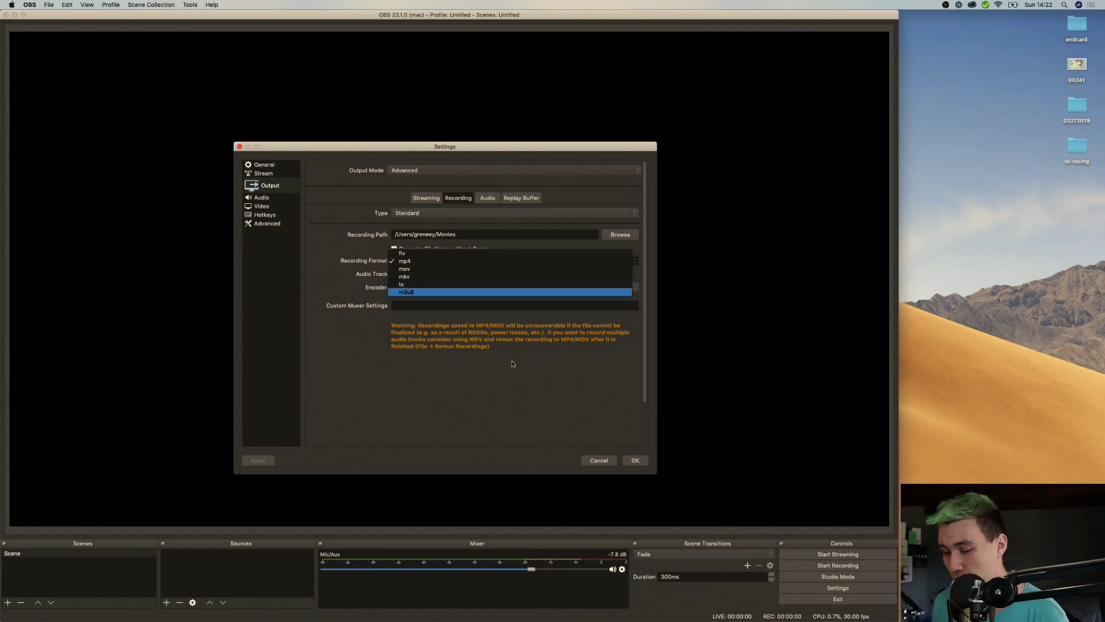
left_click(494, 377)
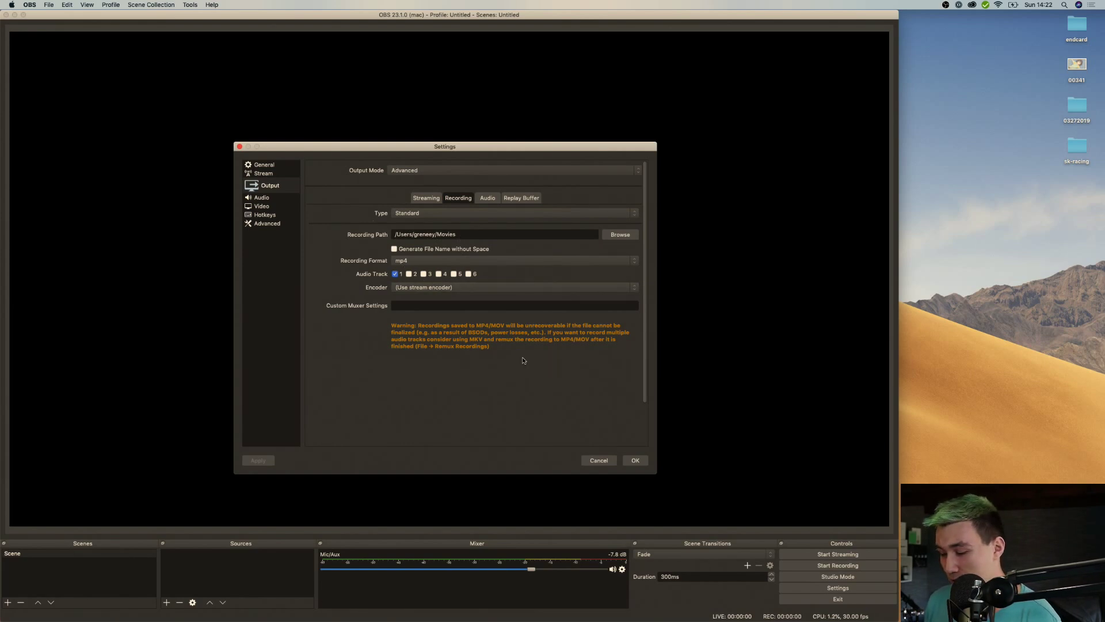
left_click(635, 460)
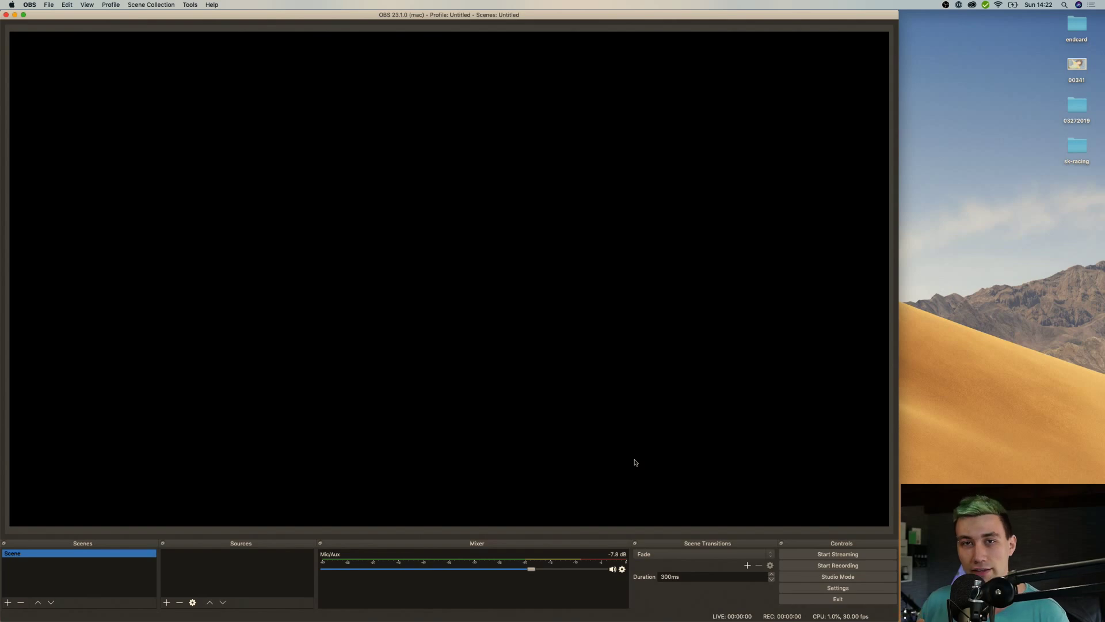
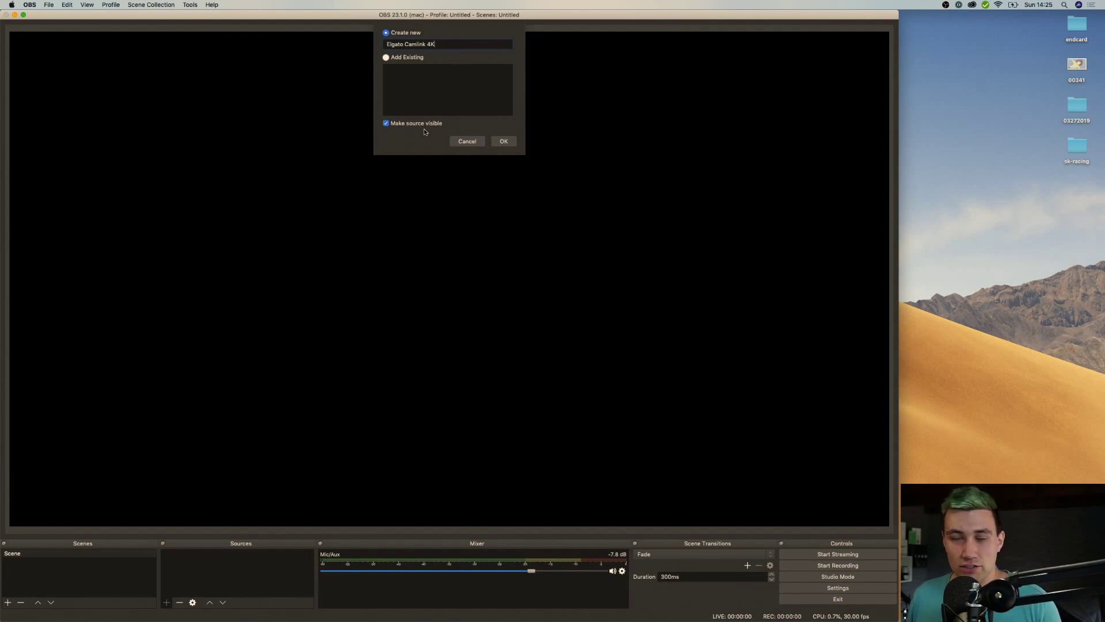
- Create the video source named Elgato Camlink 4K, choose Cam Link 4K as its device, and accept the properties
left_click(504, 142)
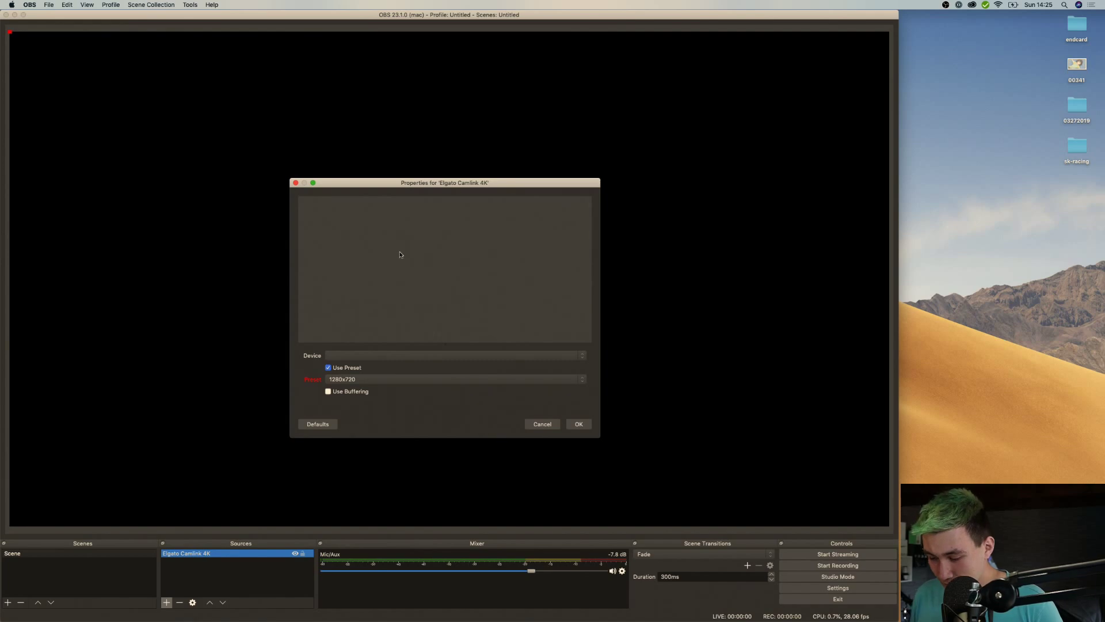
left_click(348, 356)
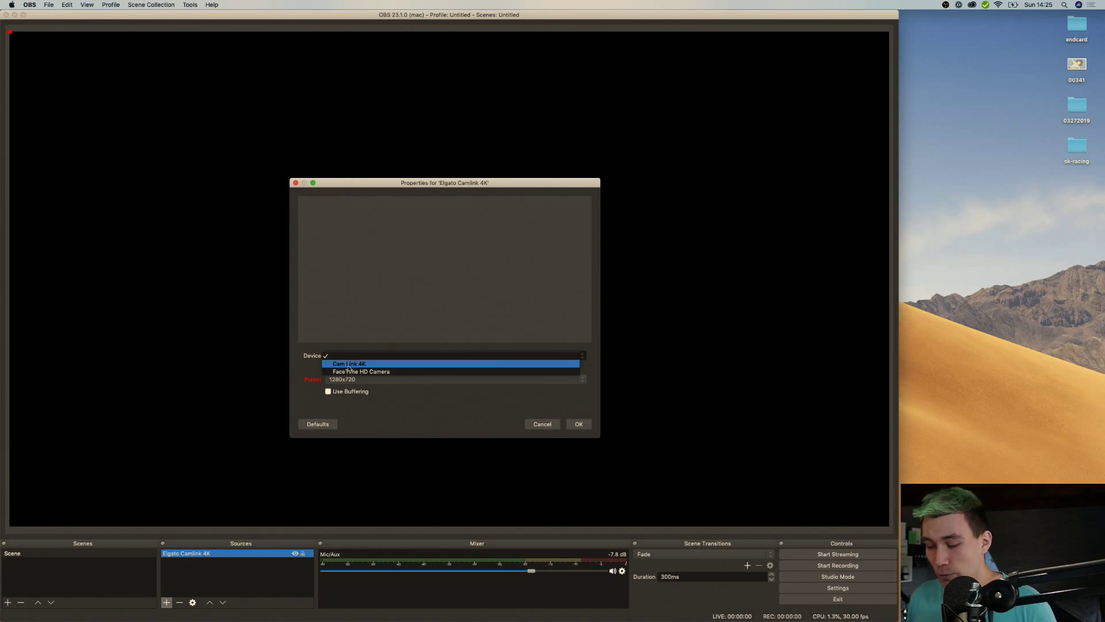
left_click(348, 364)
left_click(578, 424)
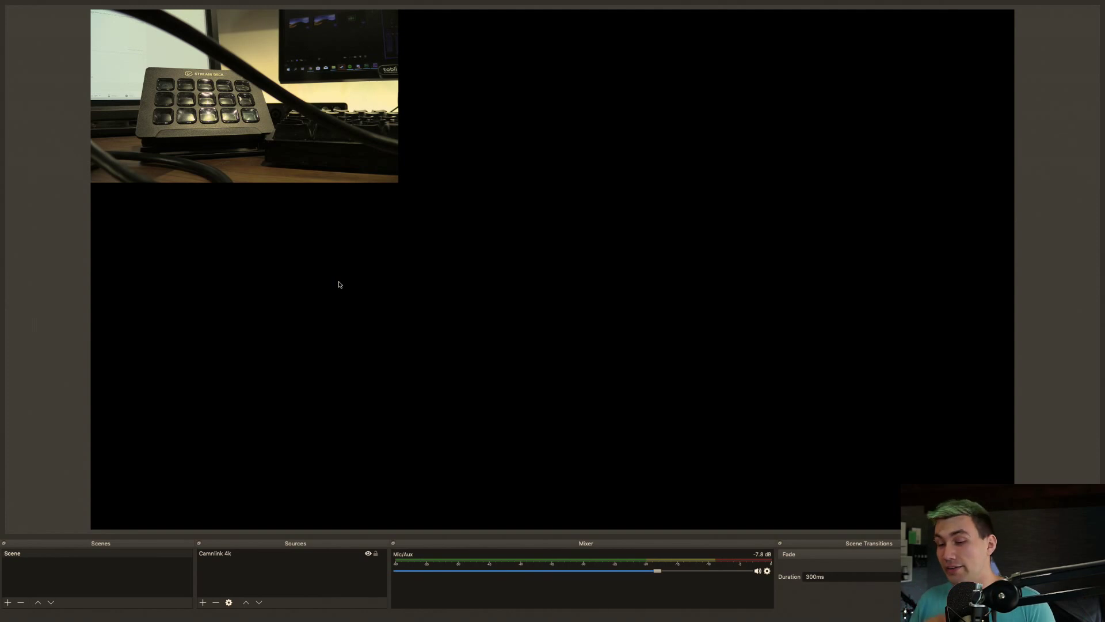
- Fit the Camlink 4k source to the screen in the preview
right_click(293, 165)
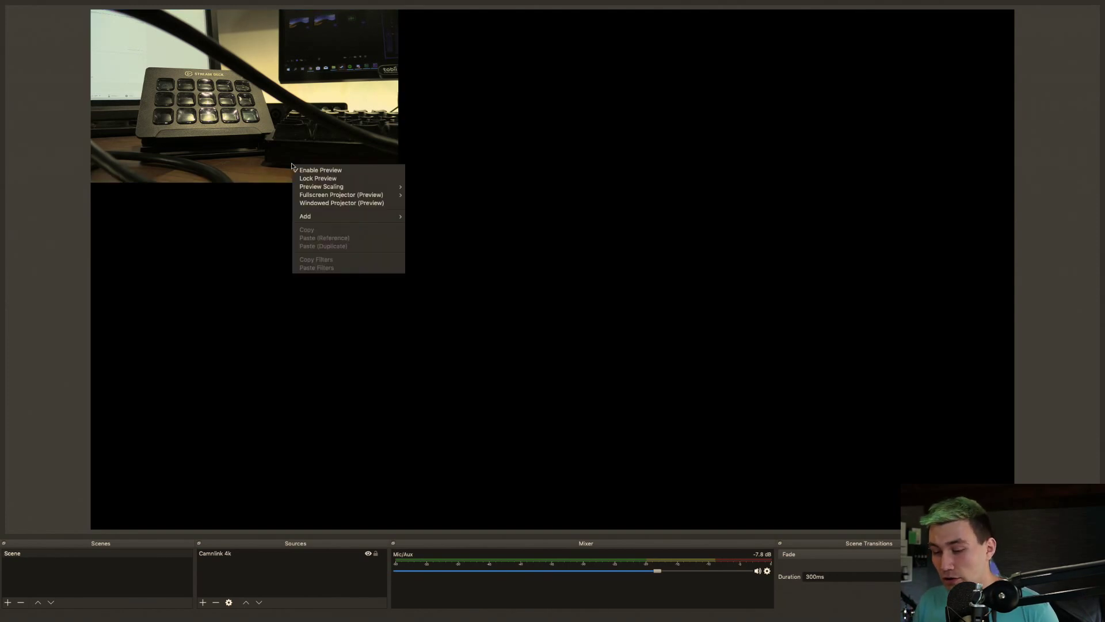
left_click(285, 152)
left_click(282, 148)
right_click(282, 148)
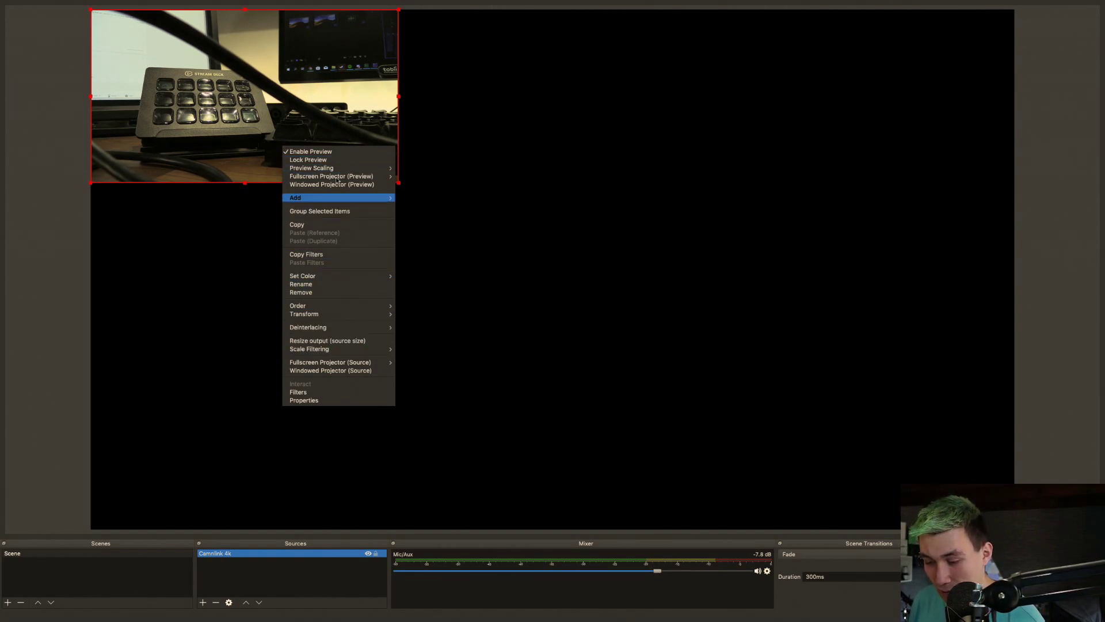
mouse_move(342, 347)
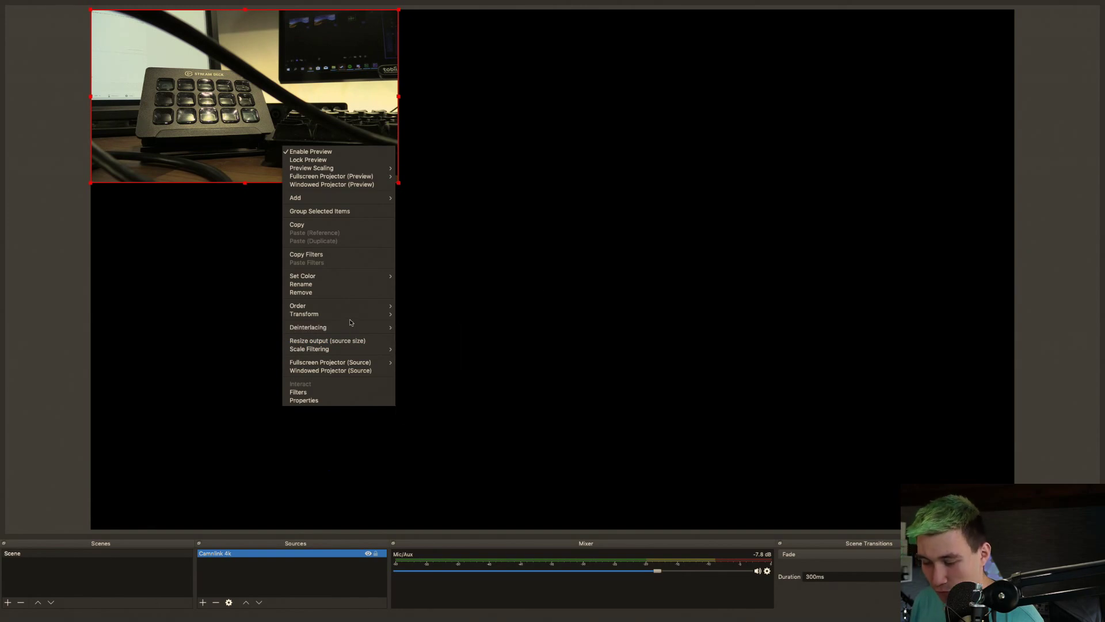
mouse_move(357, 314)
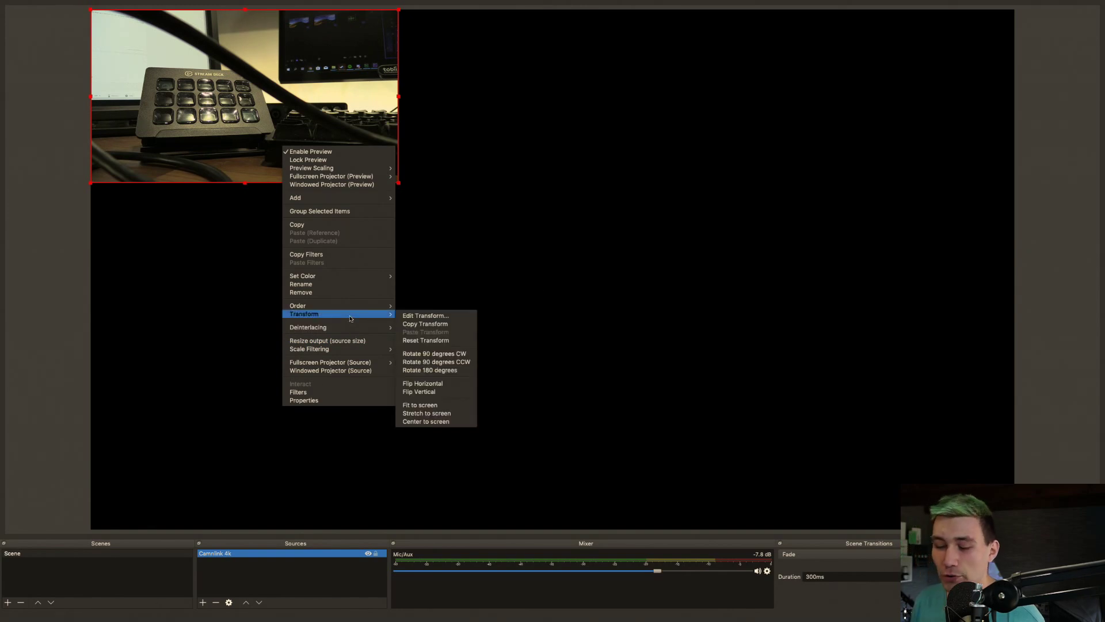
left_click(450, 406)
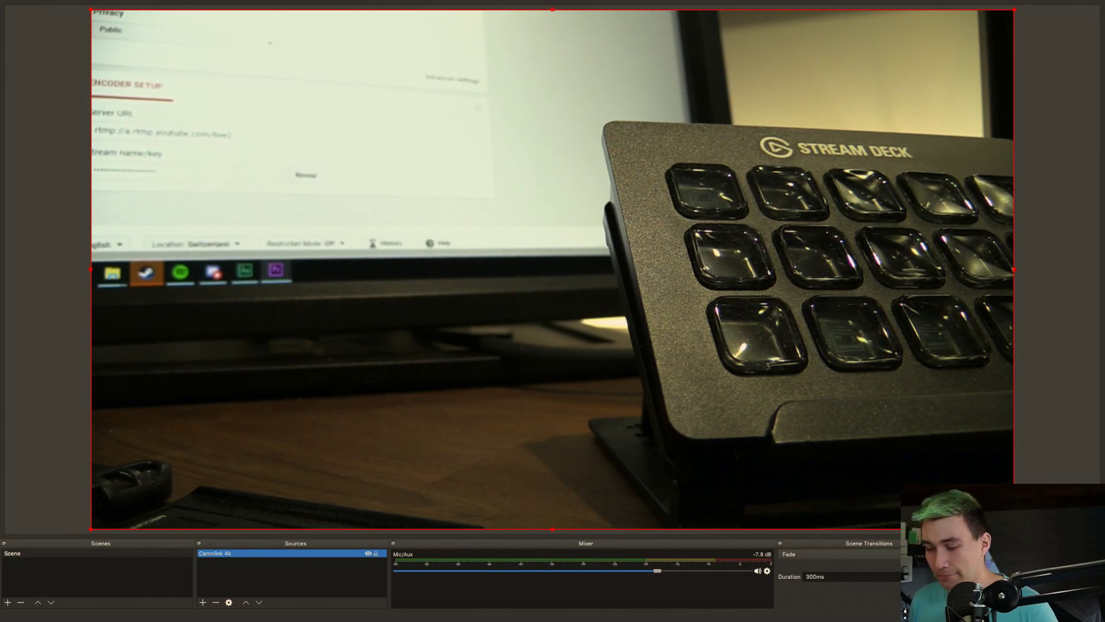
- Open the OBS settings and set the output (scaled) resolution in the video settings to 1920x1080
key("super+comma")
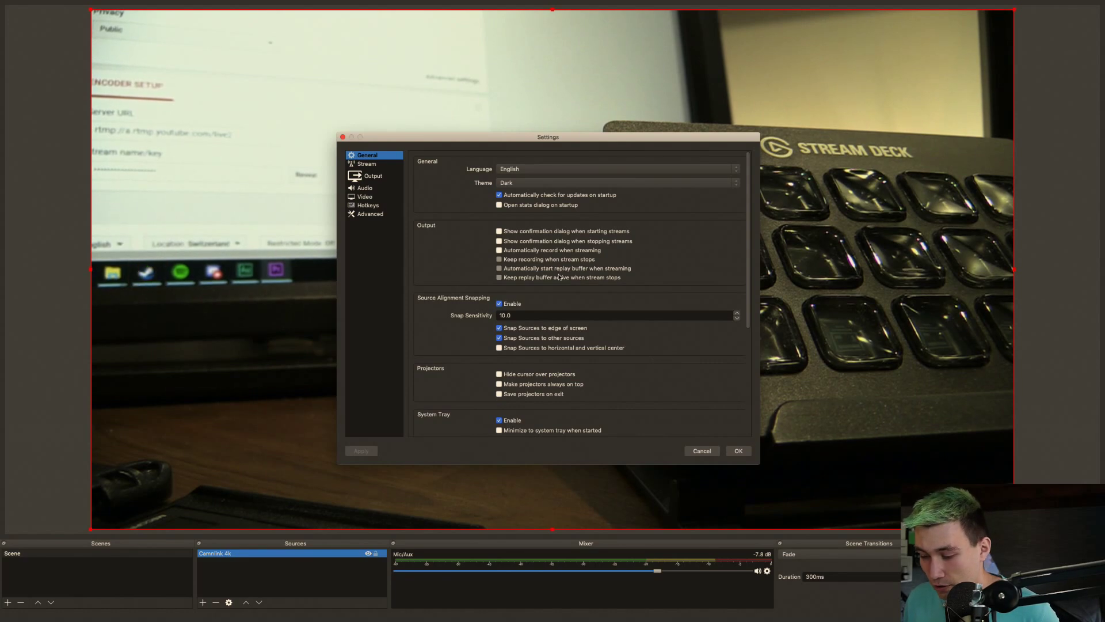
left_click(375, 182)
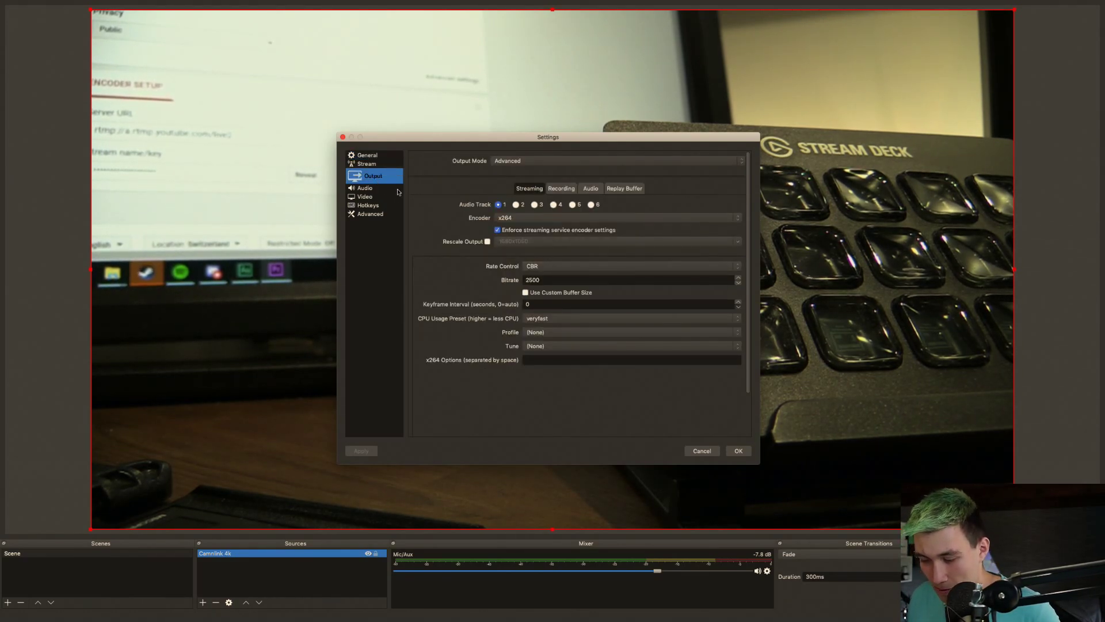
left_click(367, 197)
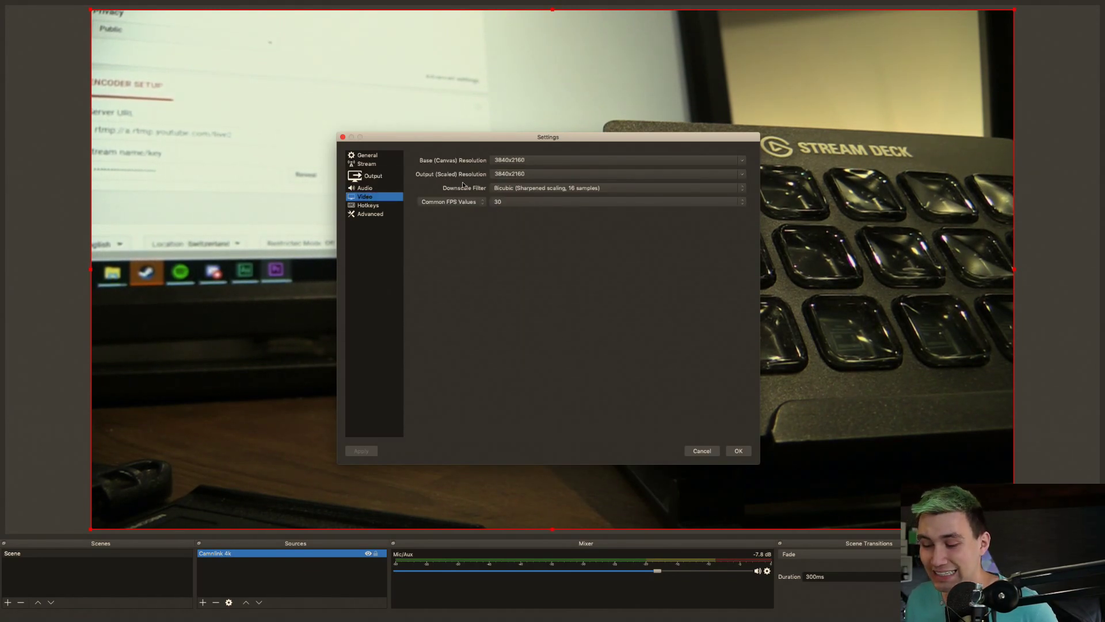
double_click(529, 173)
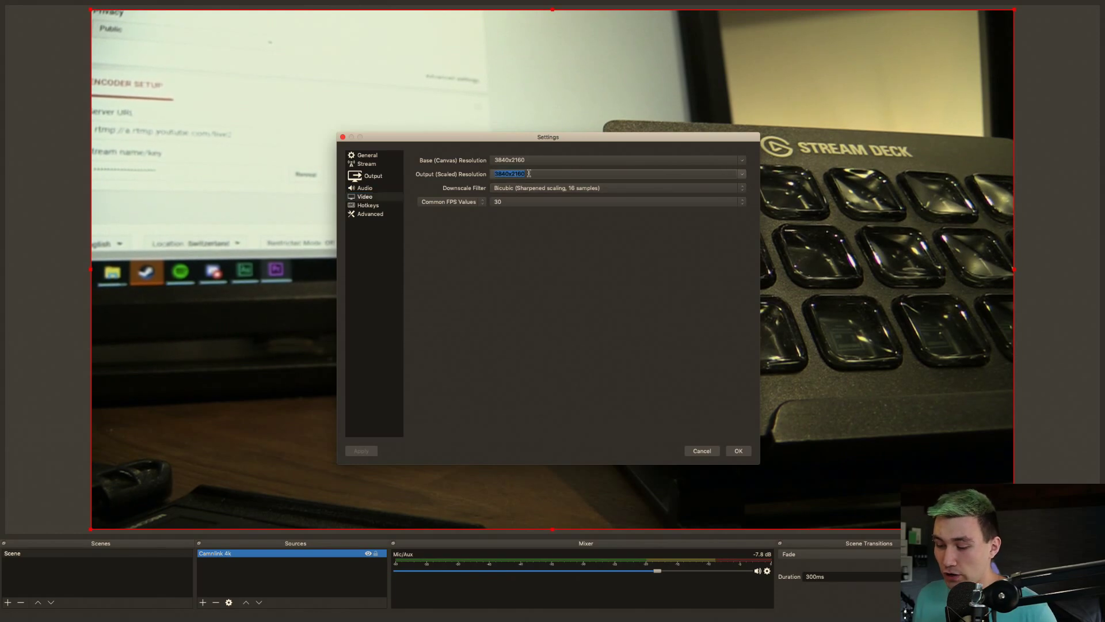
type("1920x1080")
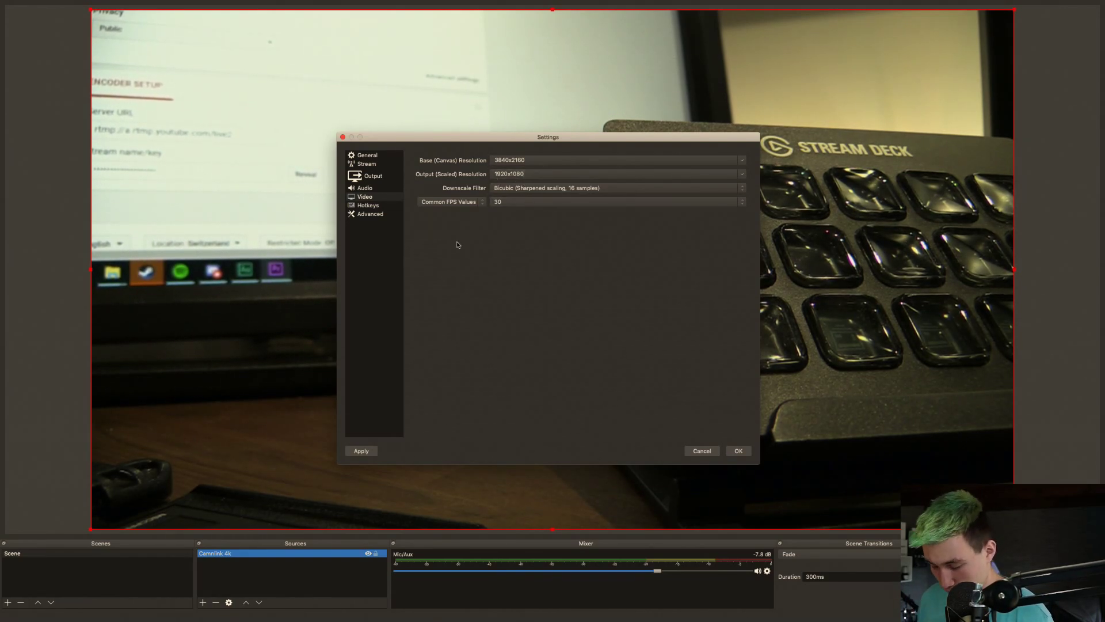
- Choose YouTube / YouTube Gaming with the Primary YouTube ingest server in the stream settings and clear the existing stream key
left_click(366, 166)
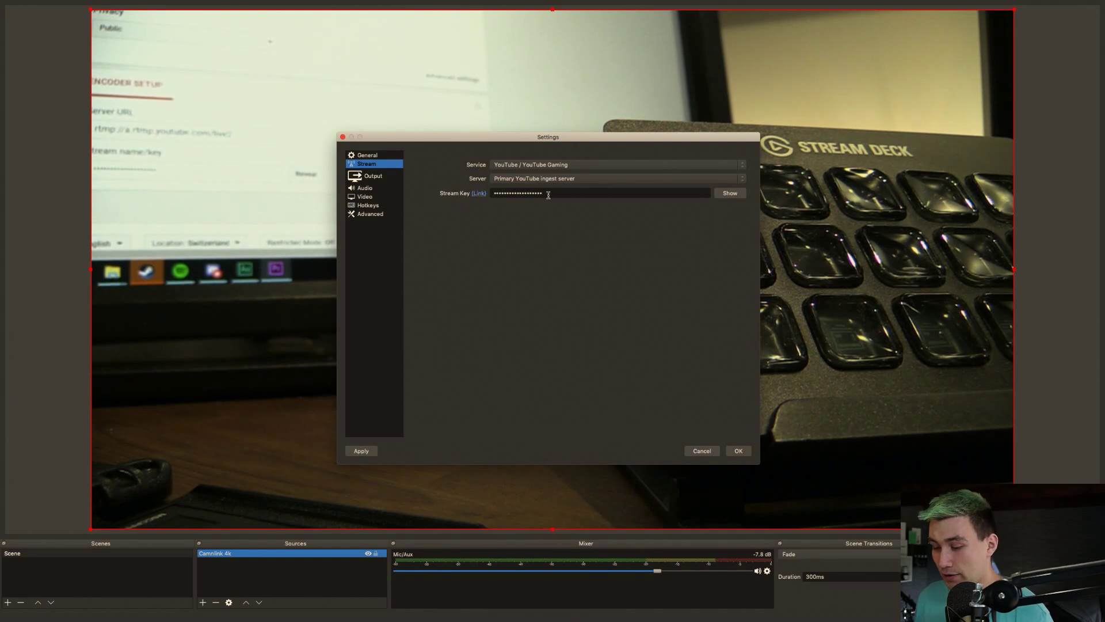
left_click(510, 165)
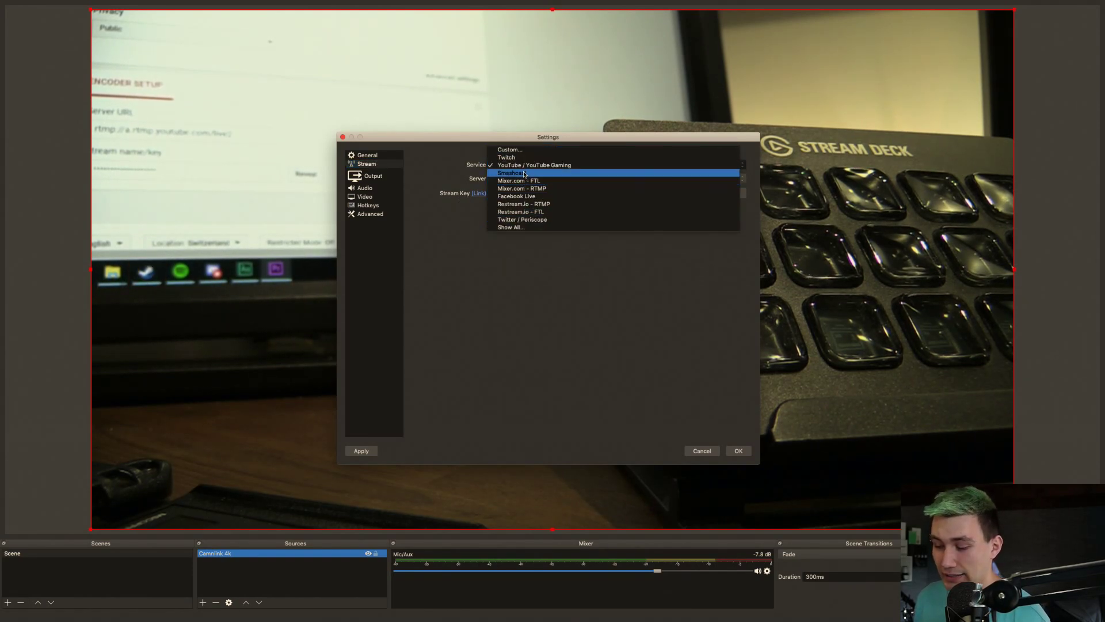
left_click(518, 165)
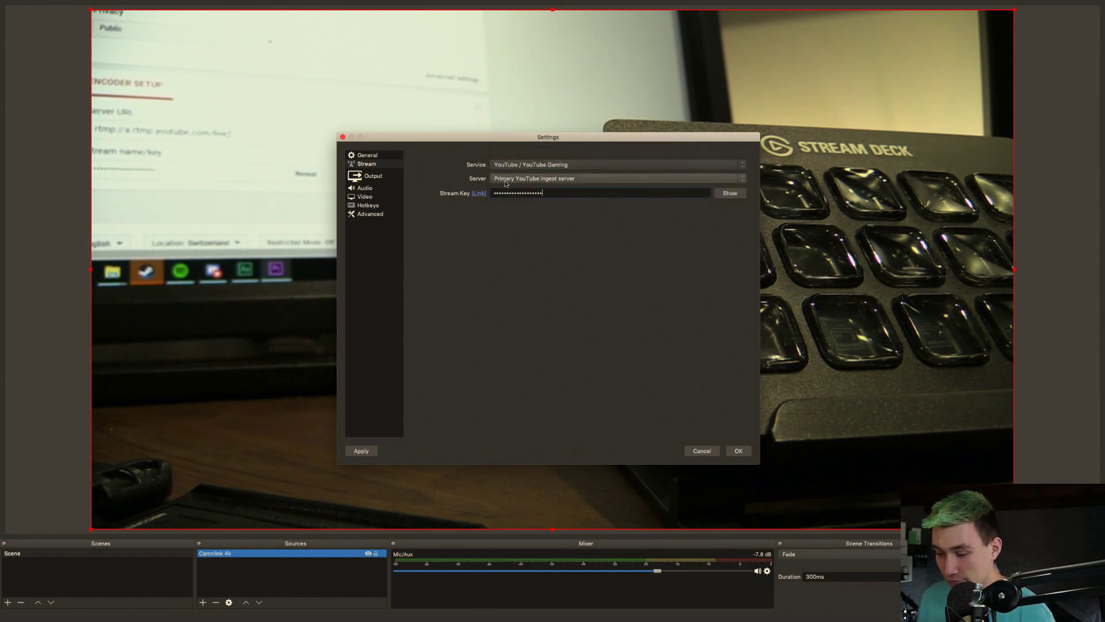
left_click(518, 180)
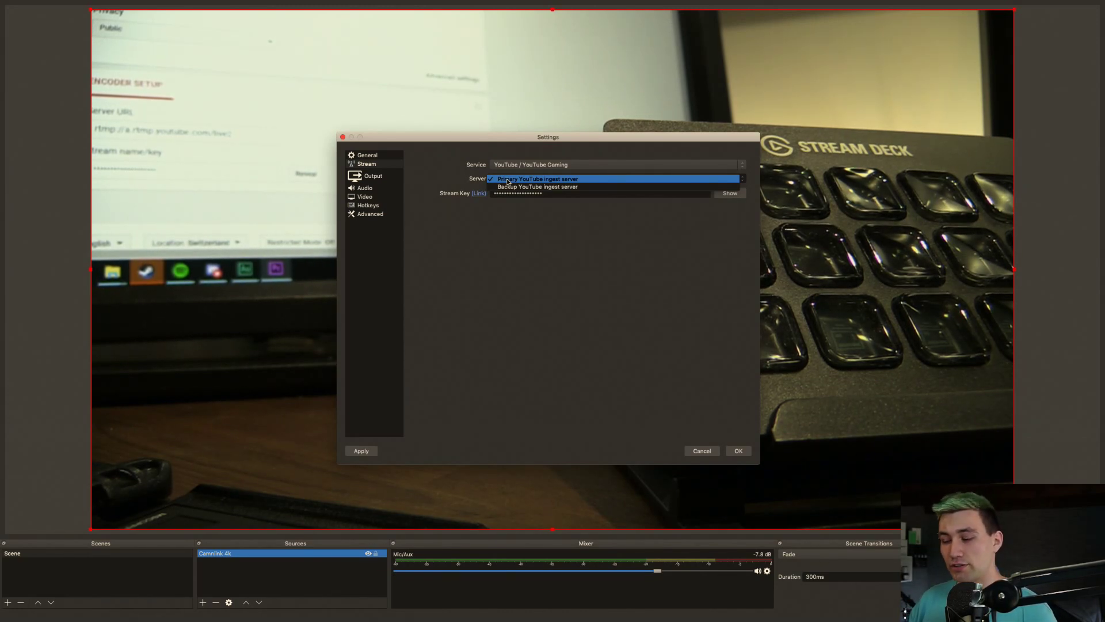
left_click(508, 180)
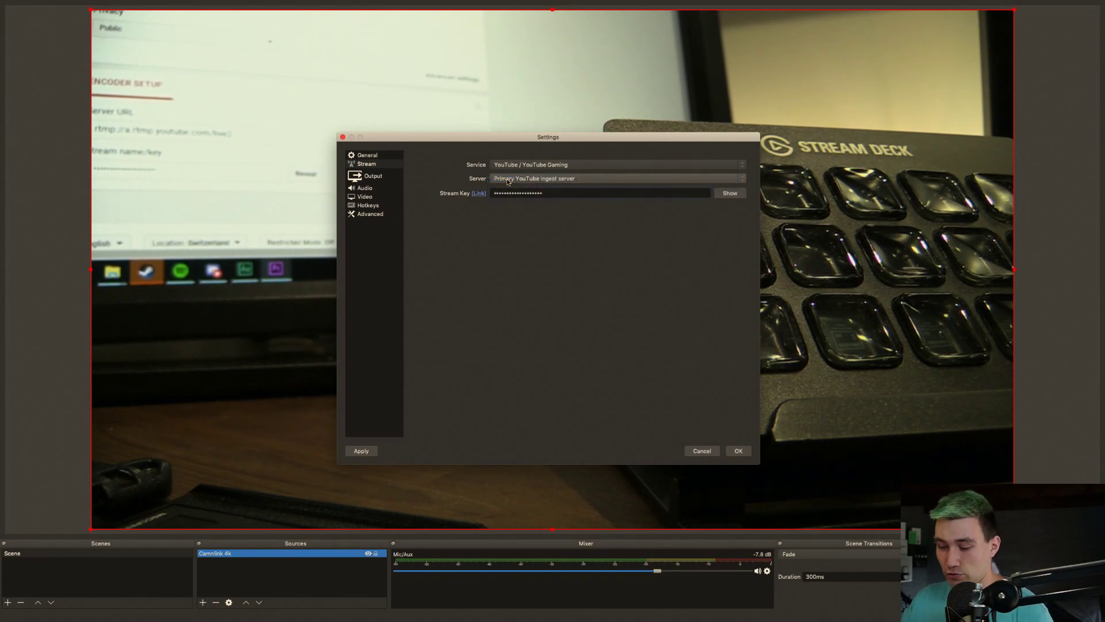
double_click(549, 191)
key("BackSpace")
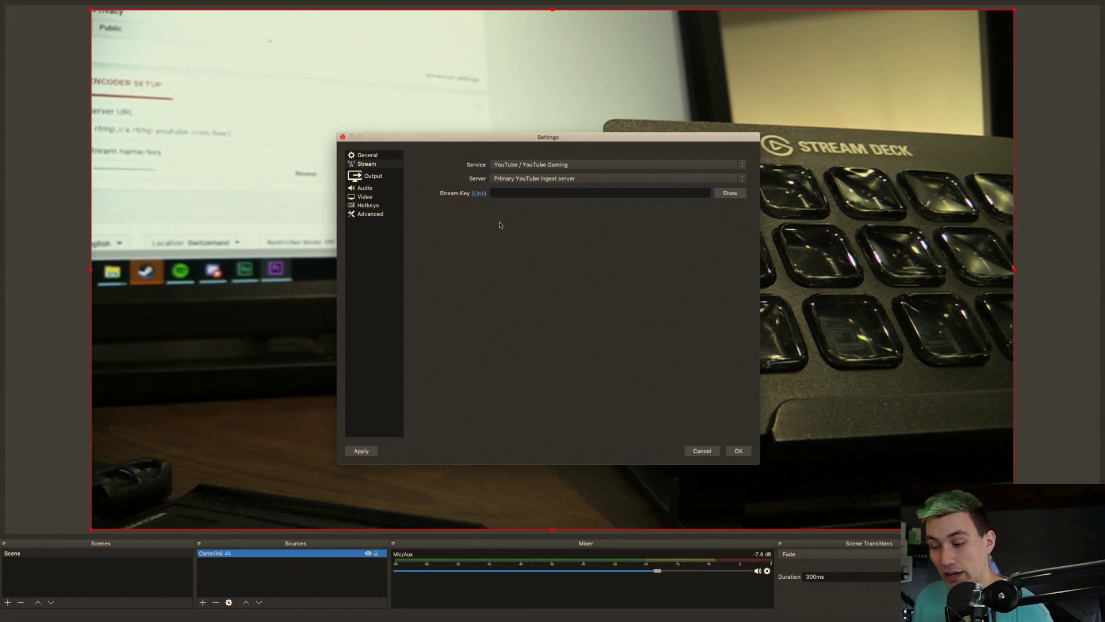
- Open the YouTube live dashboard through the stream key link and find the server URL and stream key under Encoder Setup
left_click(479, 194)
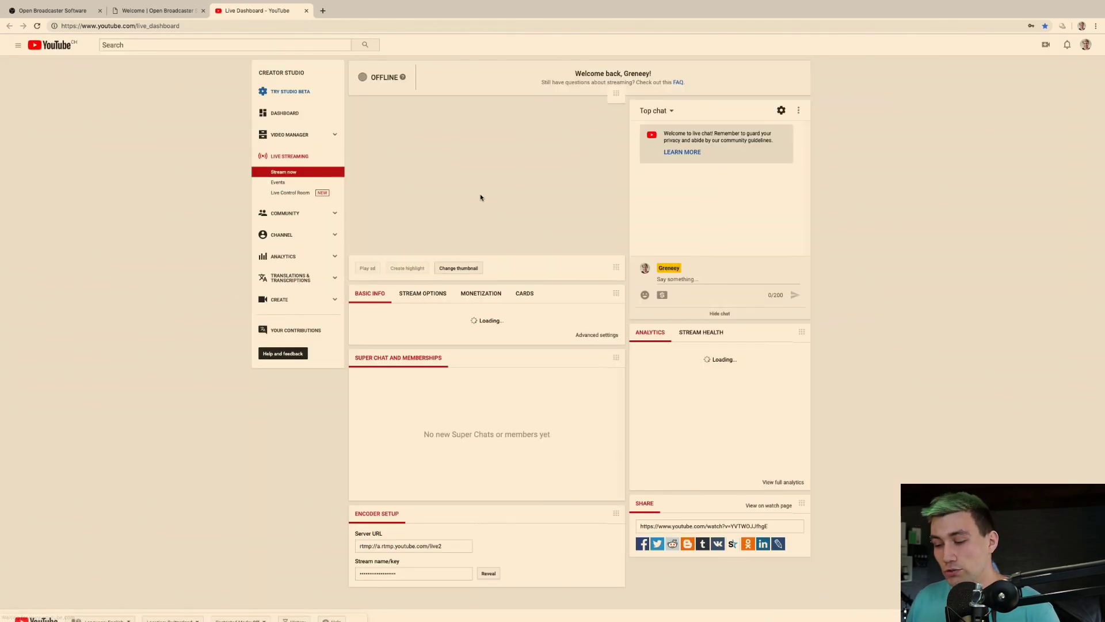
scroll(481, 199, "down", 5)
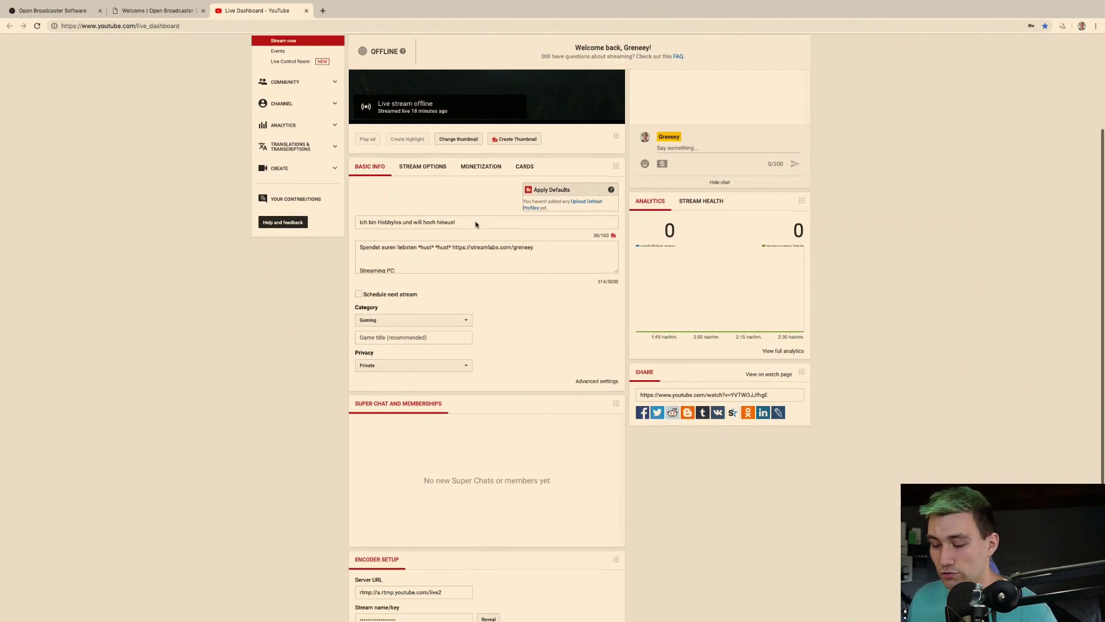
scroll(468, 496, "up", 5)
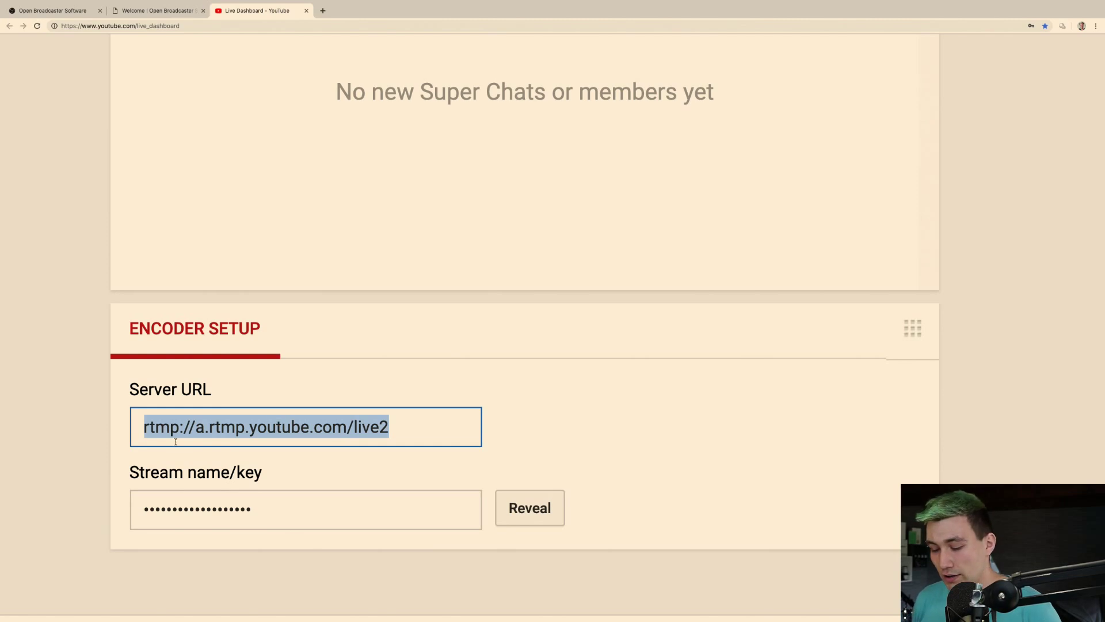
left_click(154, 471)
left_click_drag(136, 473, 293, 480)
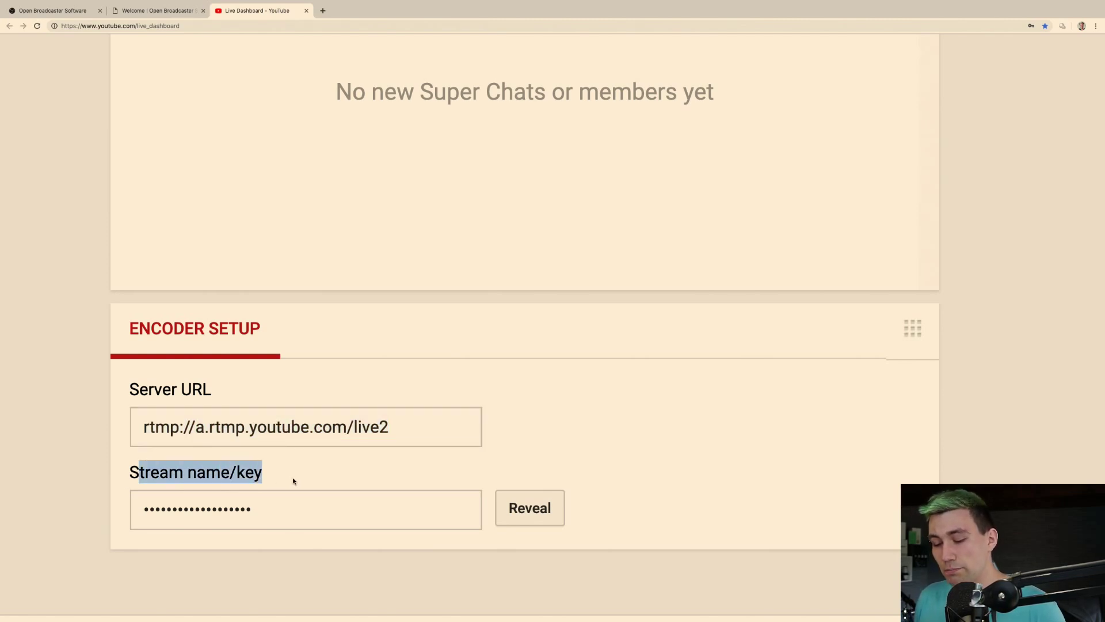
left_click(293, 480)
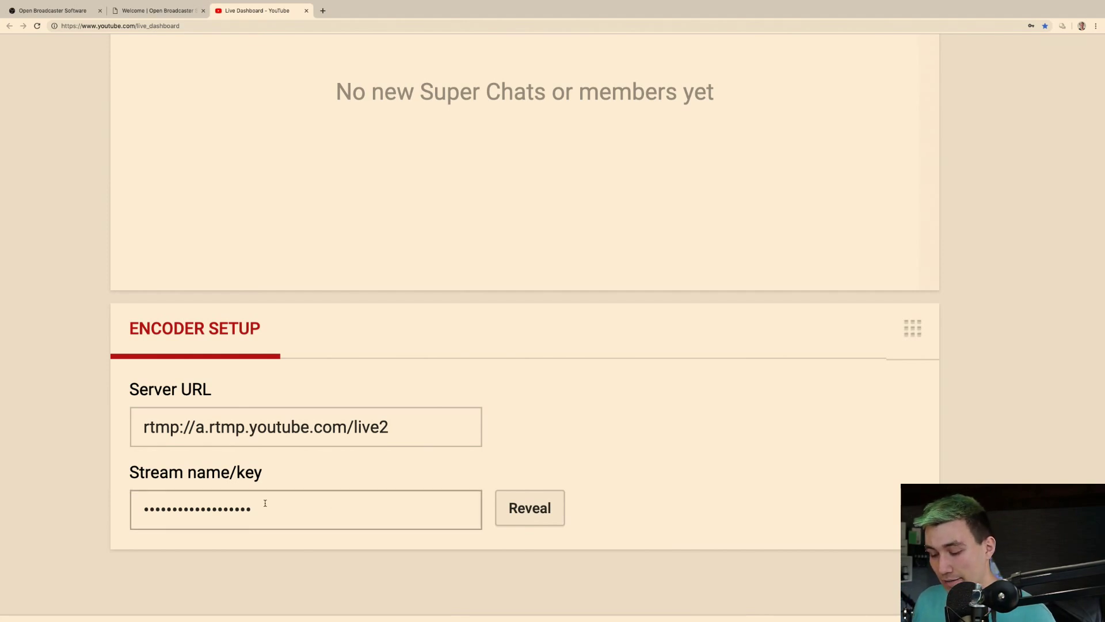
- Reveal and copy the YouTube stream key, paste it into the OBS stream key field, and accept the settings
left_click(520, 513)
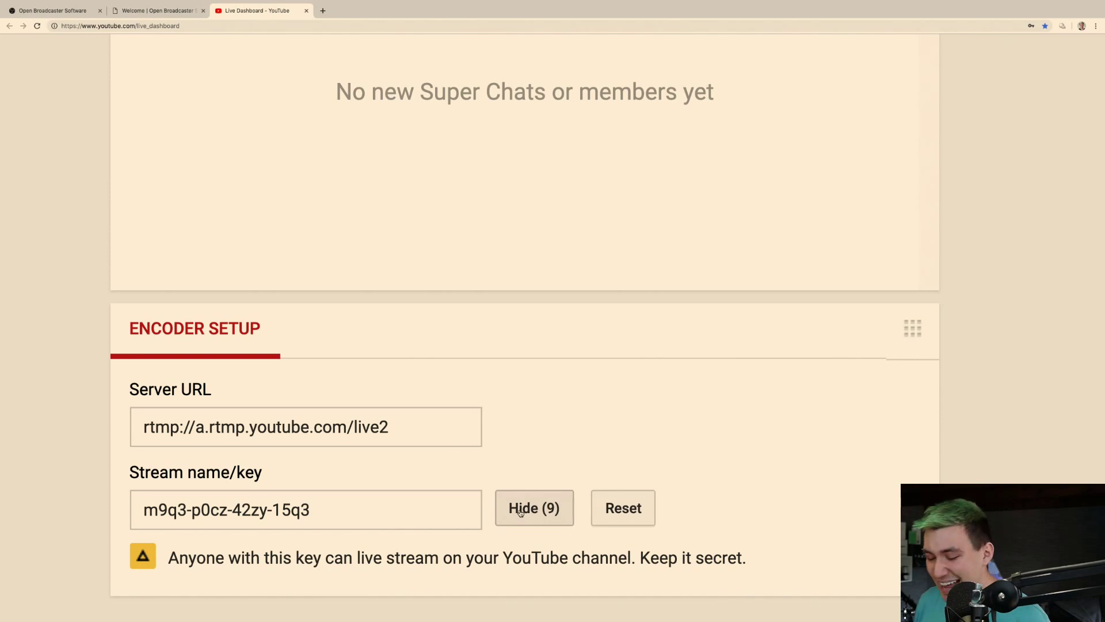
left_click(417, 519)
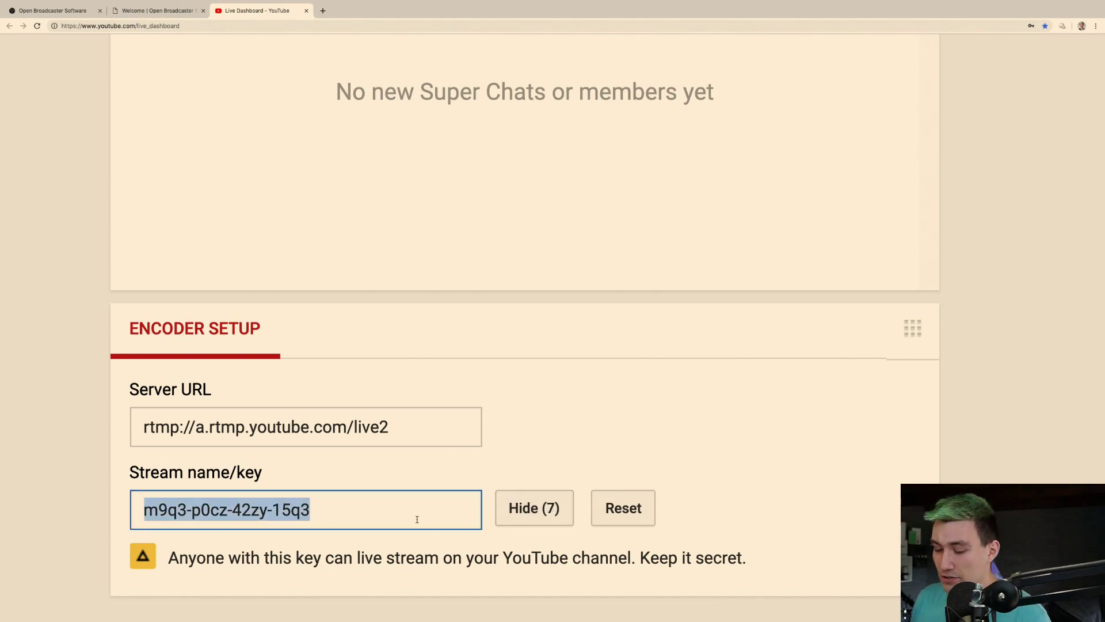
left_click(545, 522)
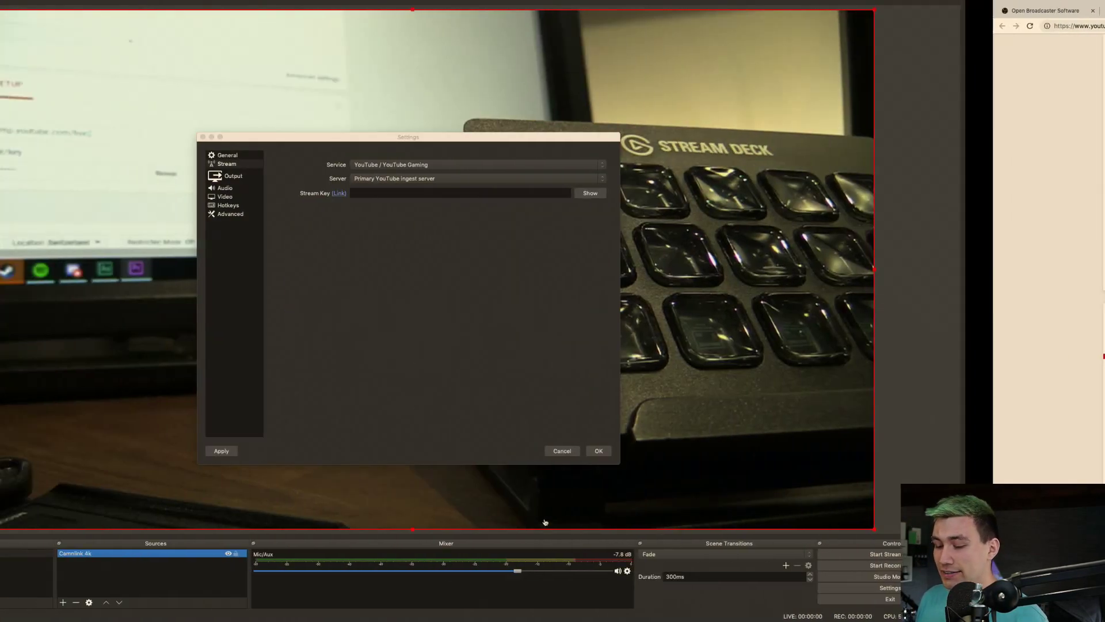
key("super+v")
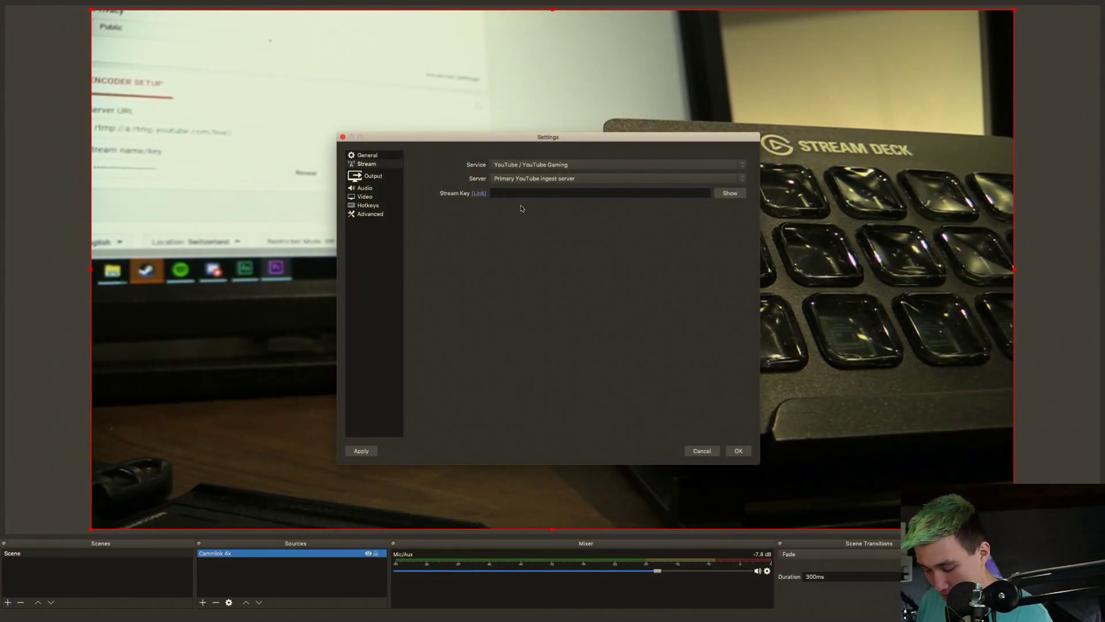
left_click(738, 451)
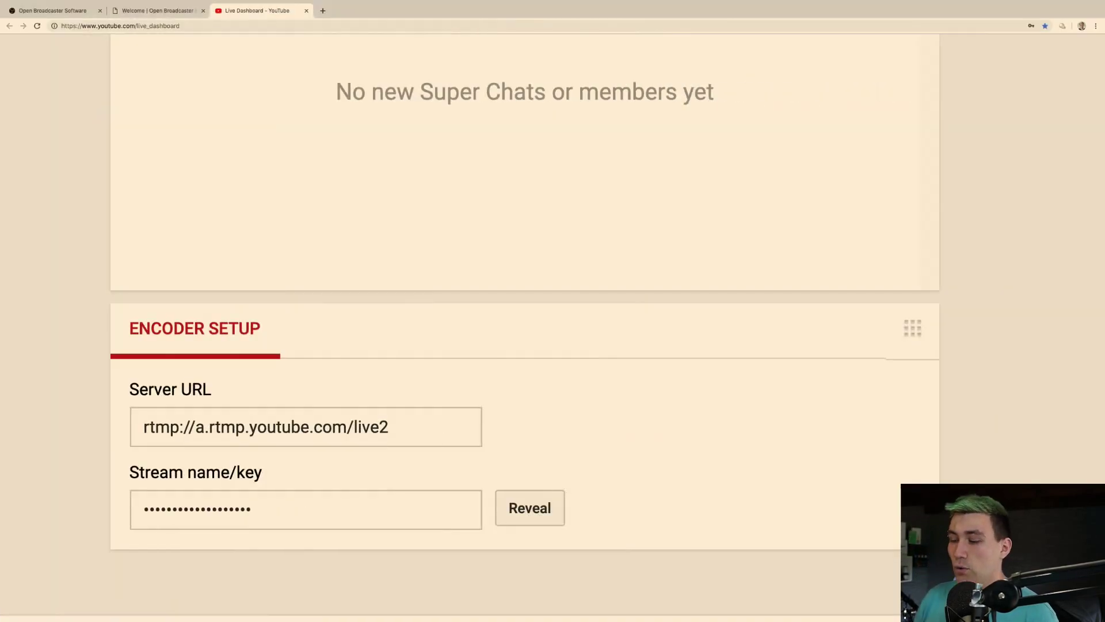
- Check the live stream's status and preview on the YouTube live dashboard
scroll(1064, 473, "up", 15)
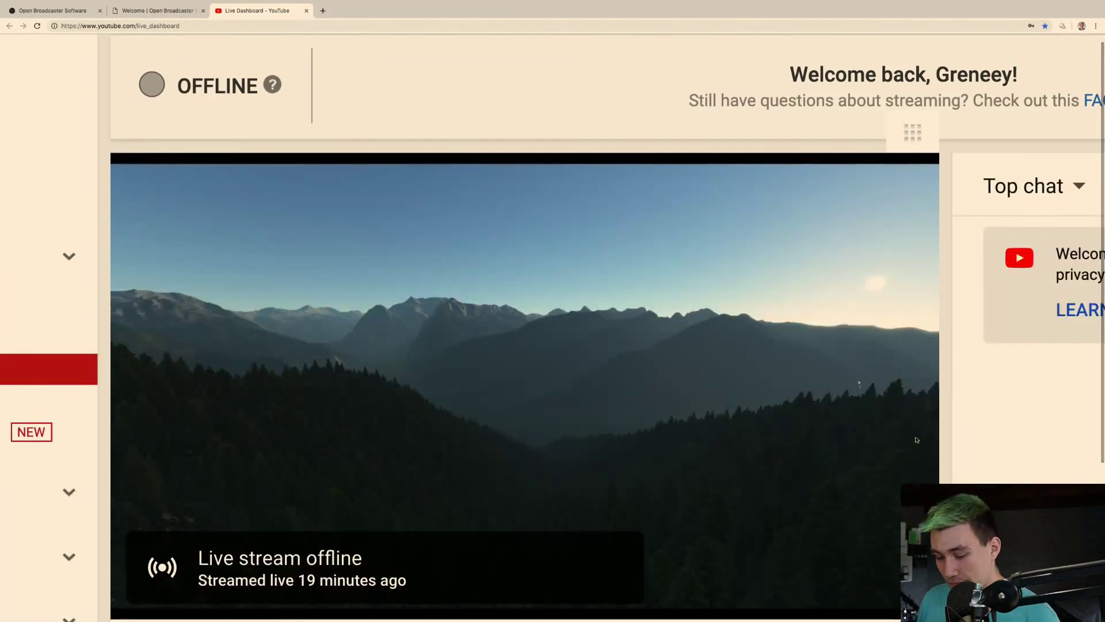
scroll(623, 350, "down", 2)
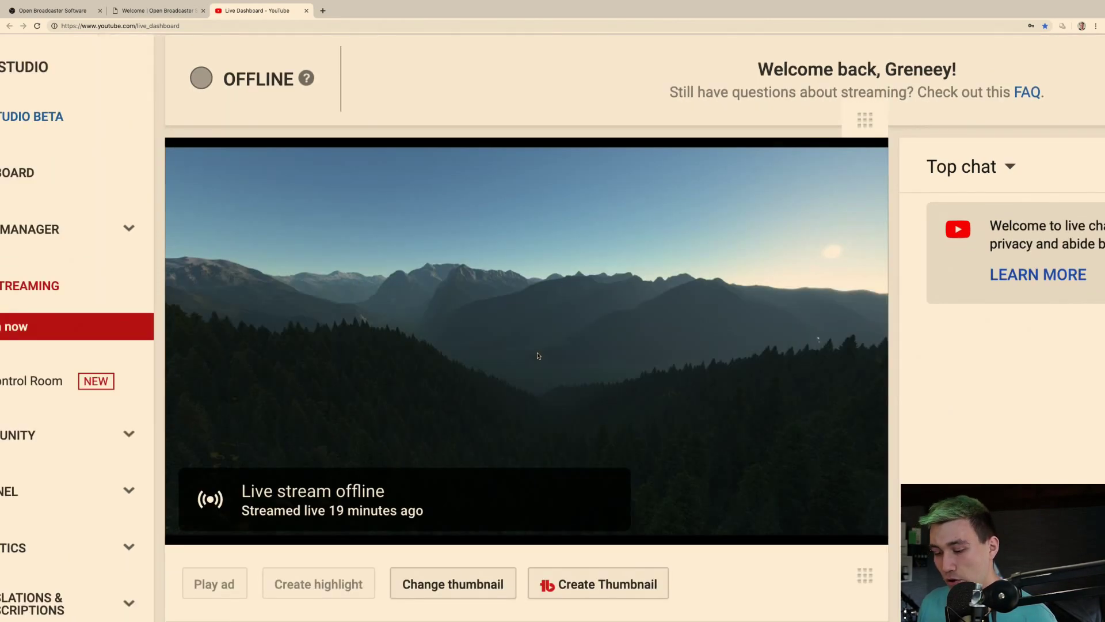
scroll(538, 355, "down", 3)
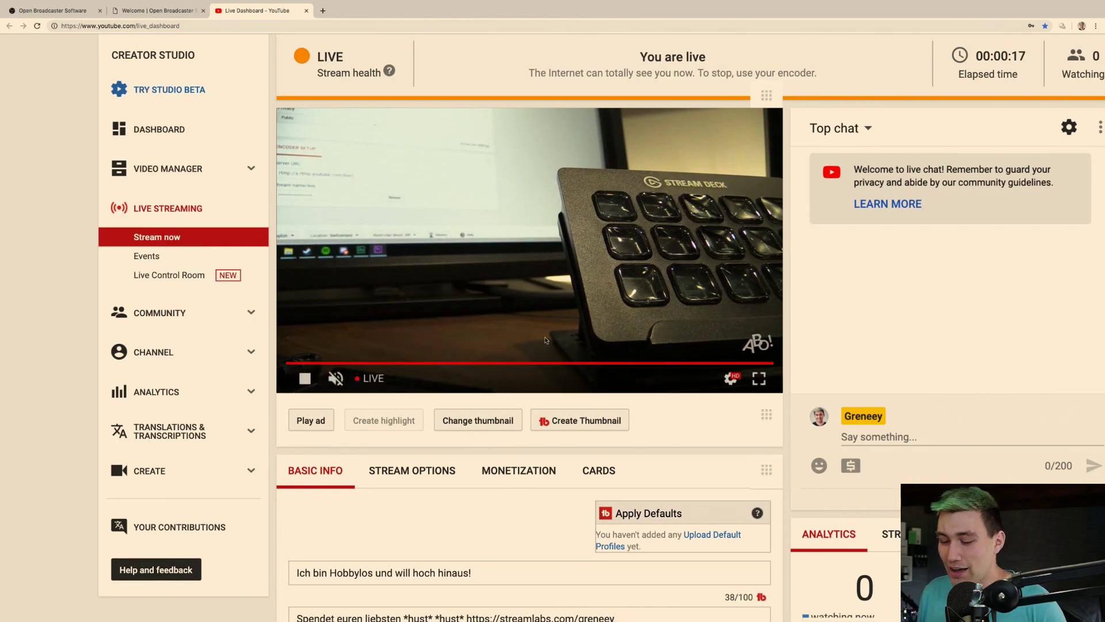
- Reveal the stream key in the dashboard's Encoder Setup, reset it to a new key, and hide it again
scroll(545, 338, "down", 15)
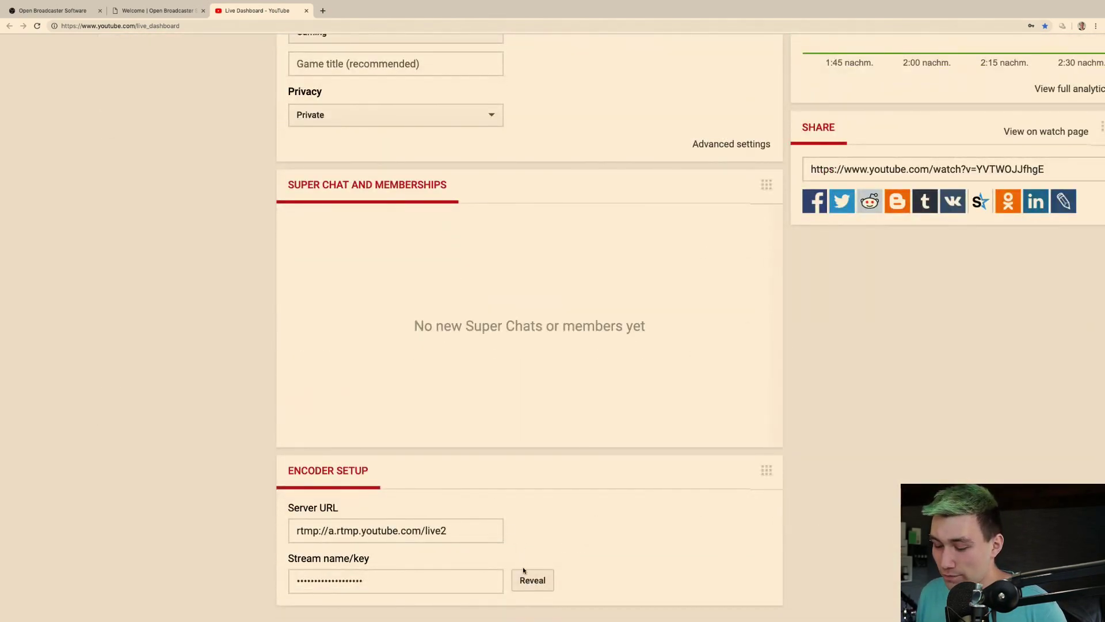
left_click(432, 575)
key("super+a")
left_click(532, 580)
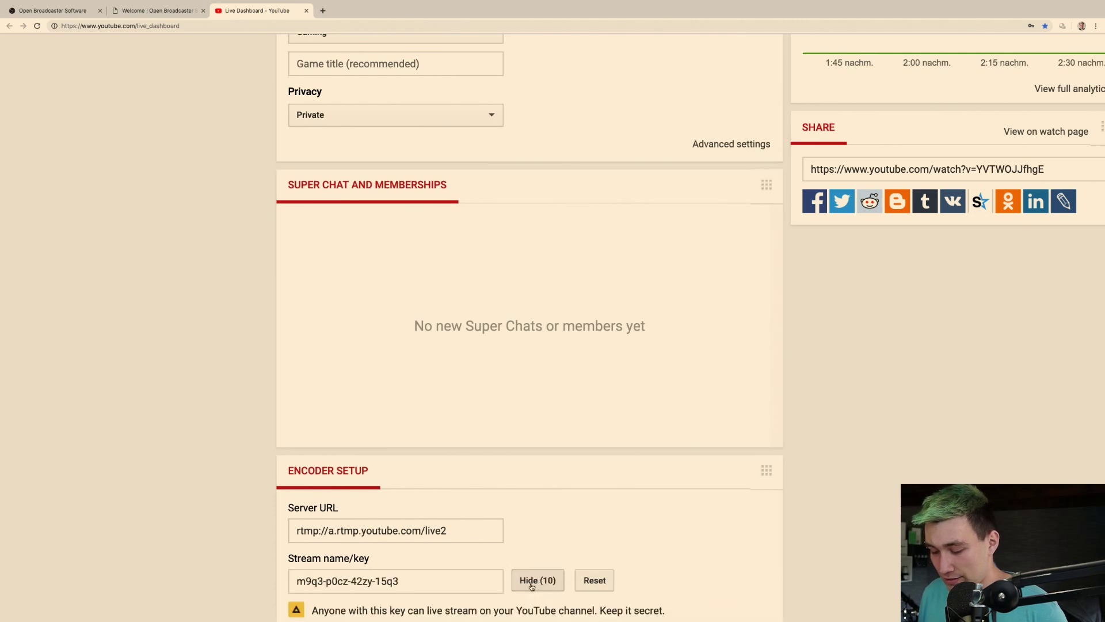
left_click(596, 579)
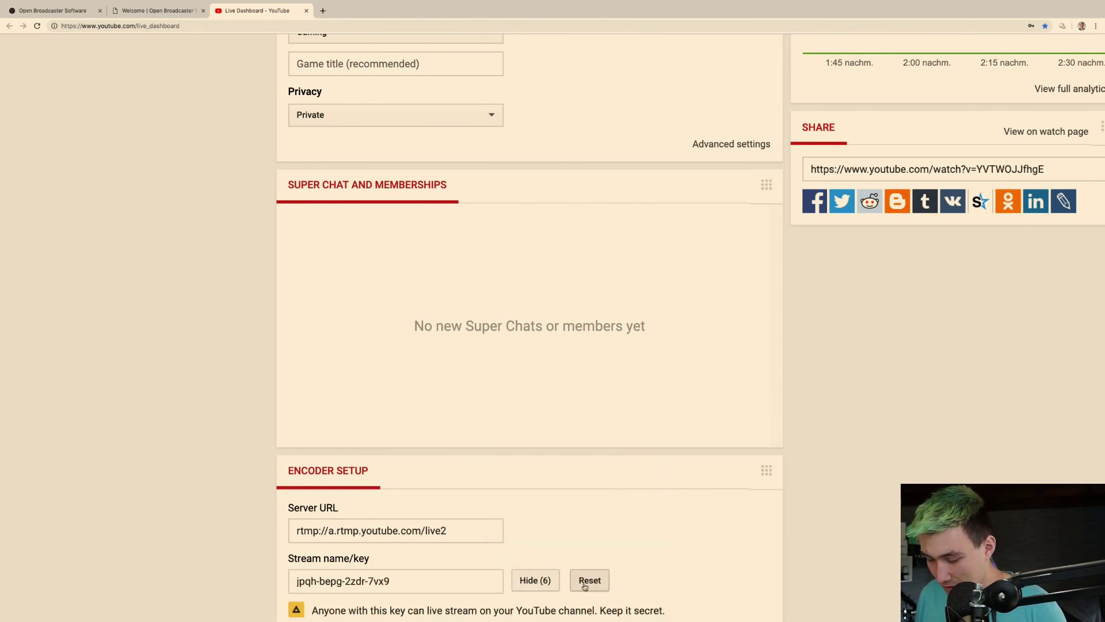
left_click(555, 584)
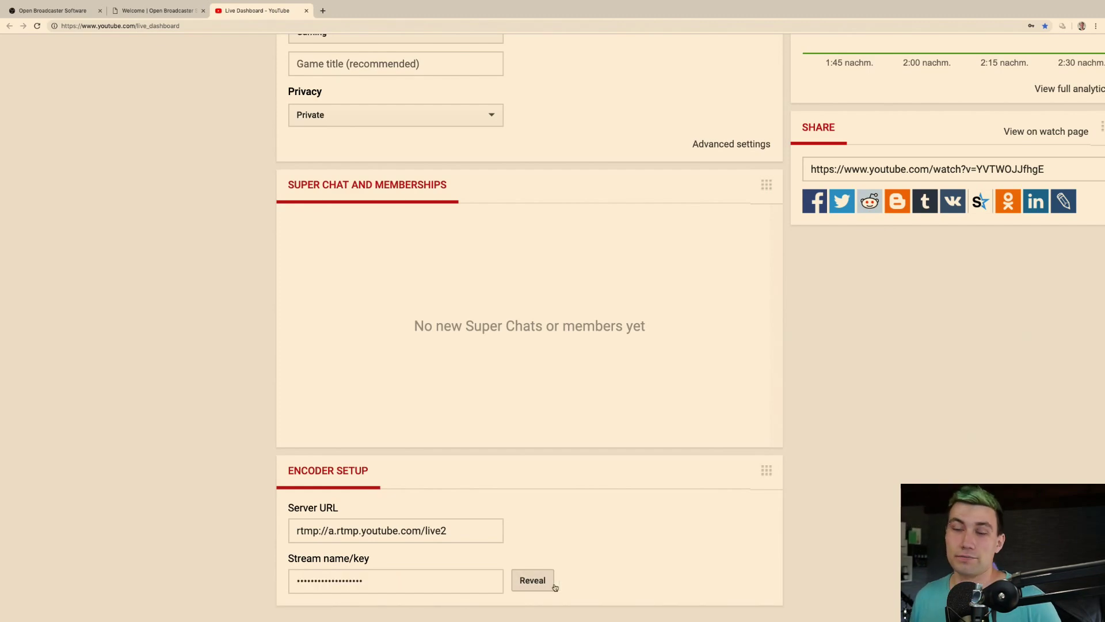